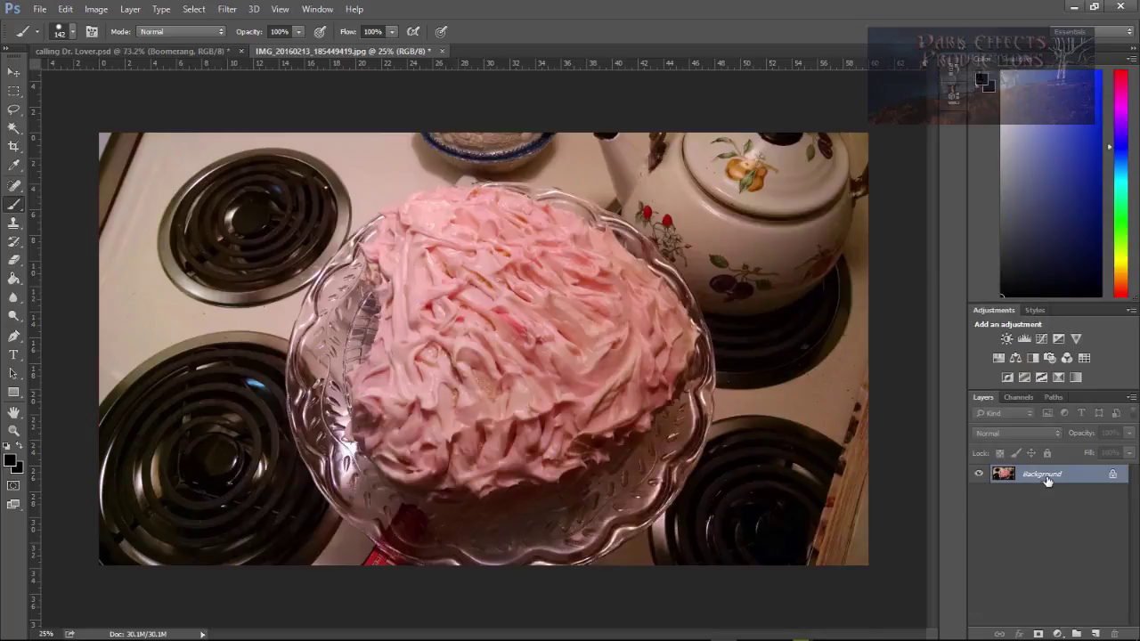
Step: Duplicate the Background layer, add a layer mask to the copy, and target its image
left_click_drag(1047, 479, 1095, 634)
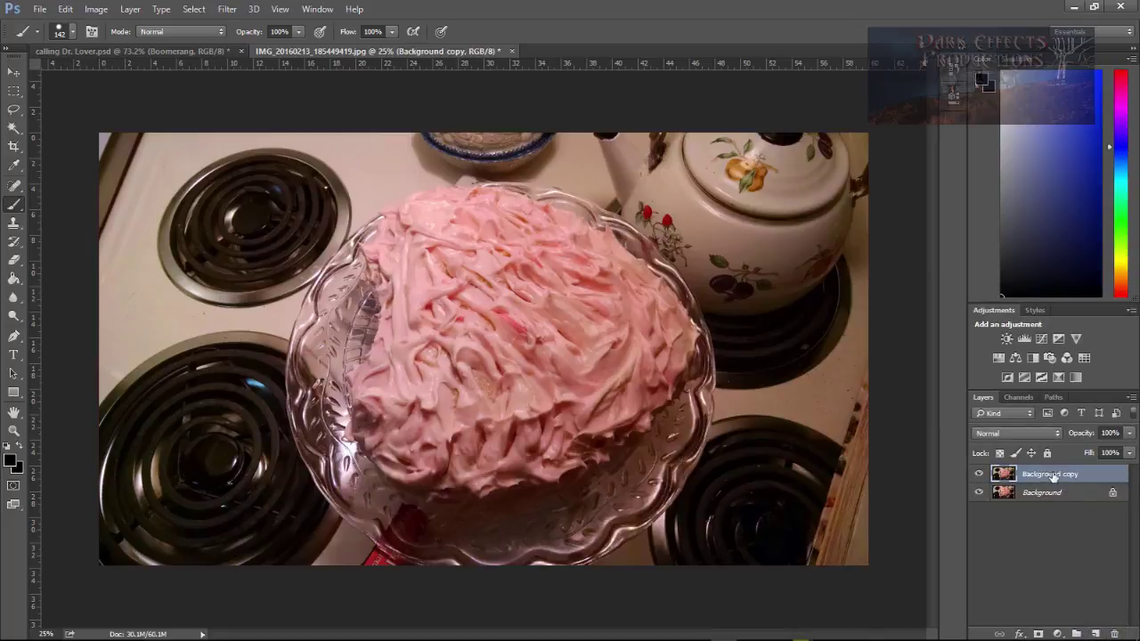
left_click_drag(1054, 477, 1038, 634)
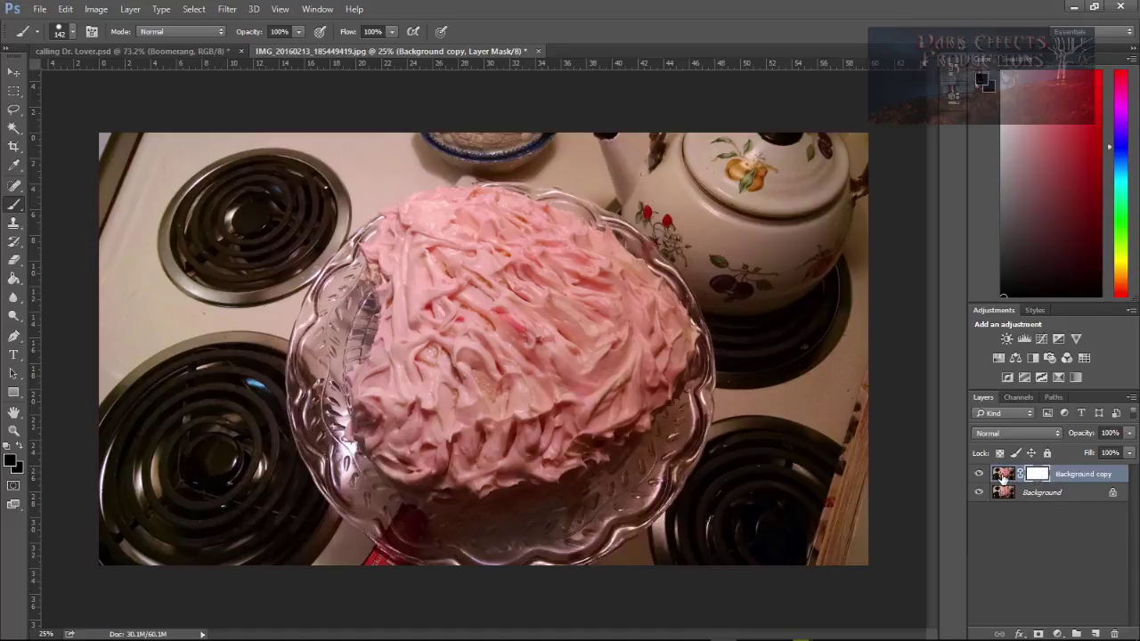
left_click(1003, 478)
Step: Preview a Gaussian Blur with a 30.5-pixel radius on the copy
left_click(229, 9)
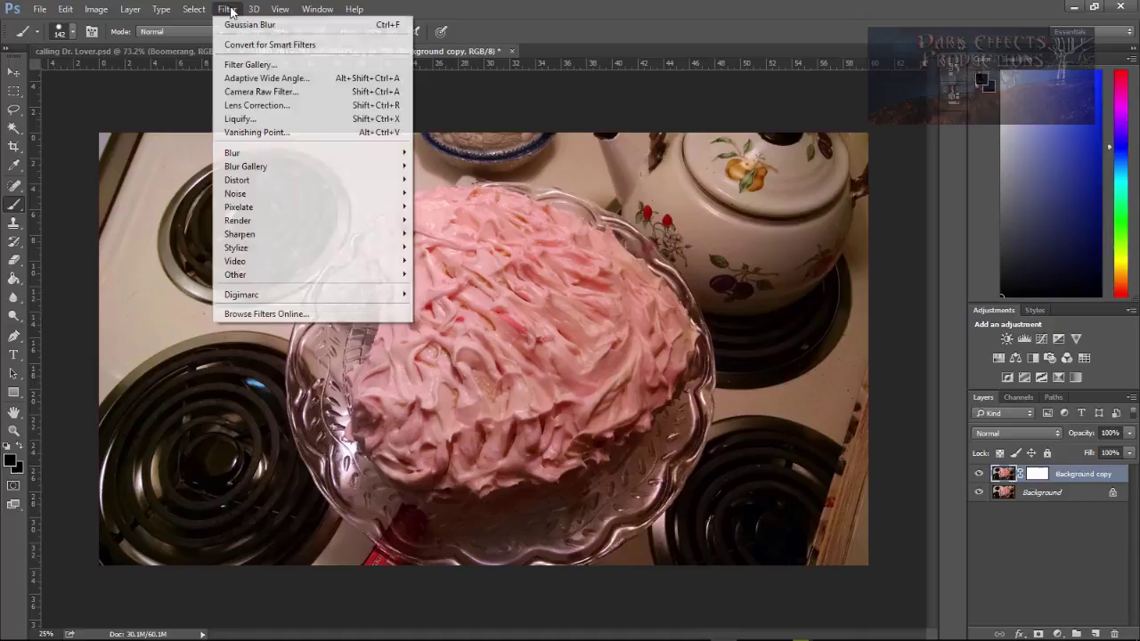
mouse_move(248, 155)
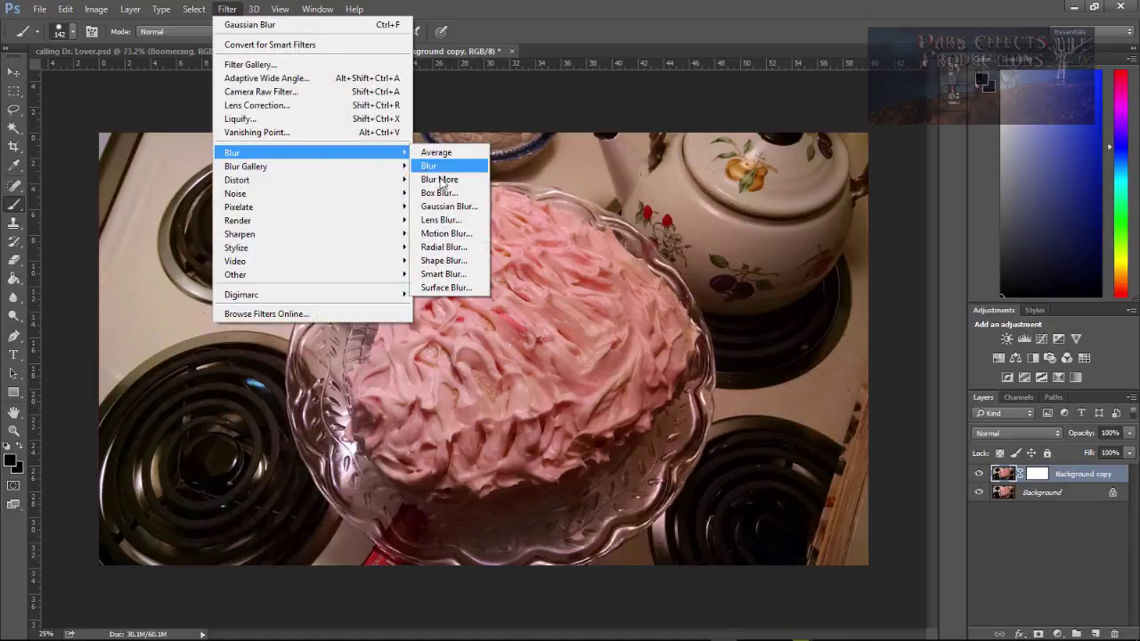
left_click(445, 207)
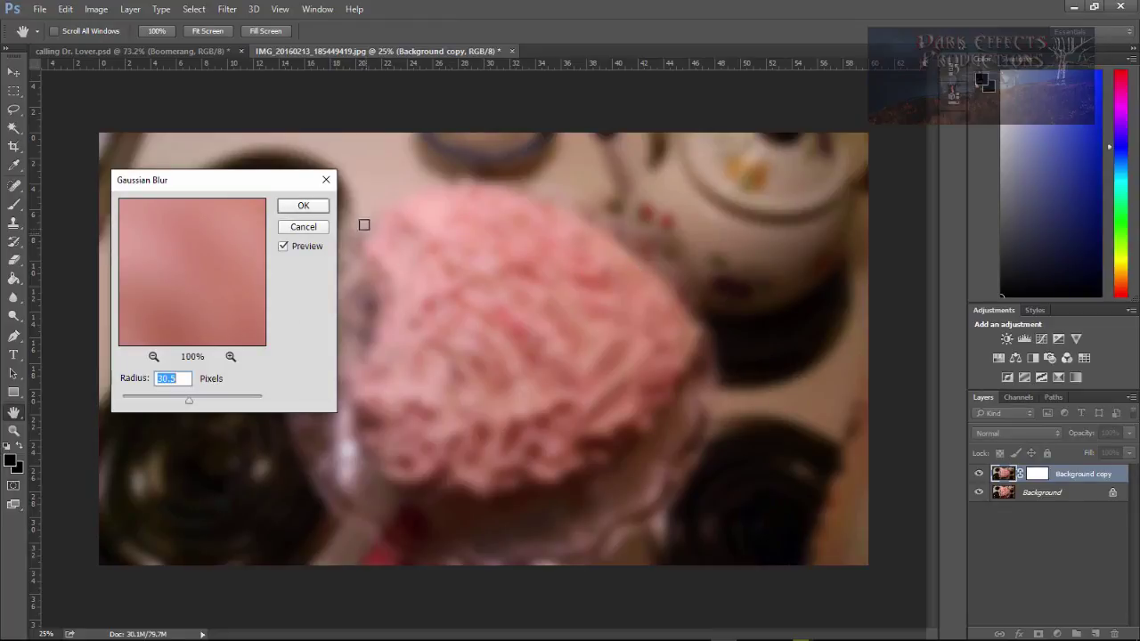
Step: Apply the blur, then target the copy's layer mask with the Brush in black
left_click(302, 207)
key("b")
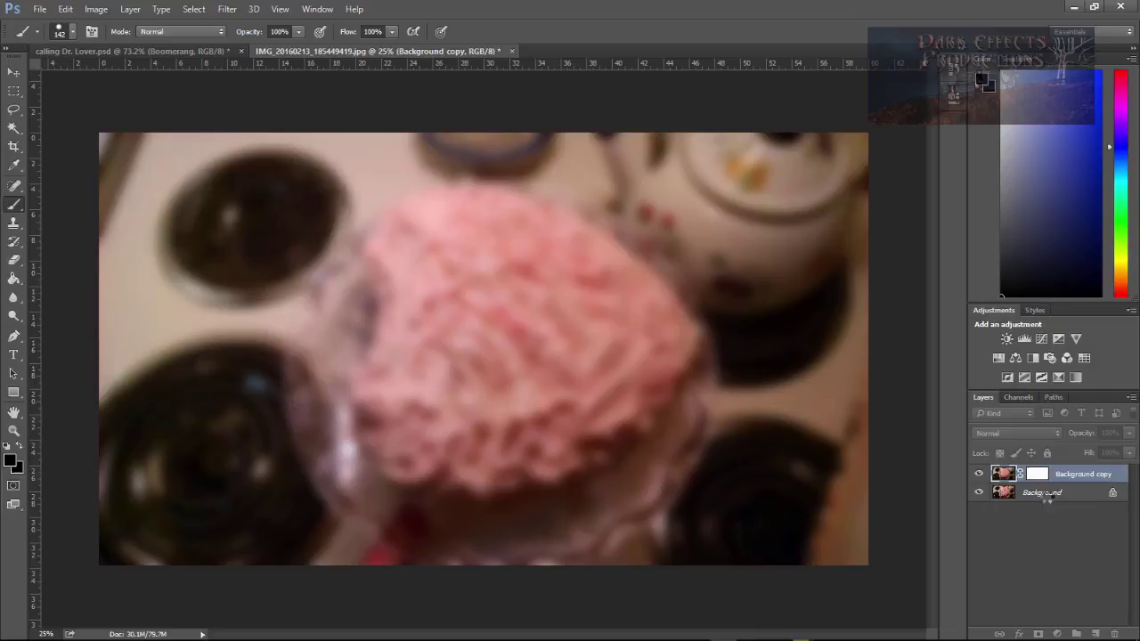
left_click(1037, 473)
left_click(1036, 475)
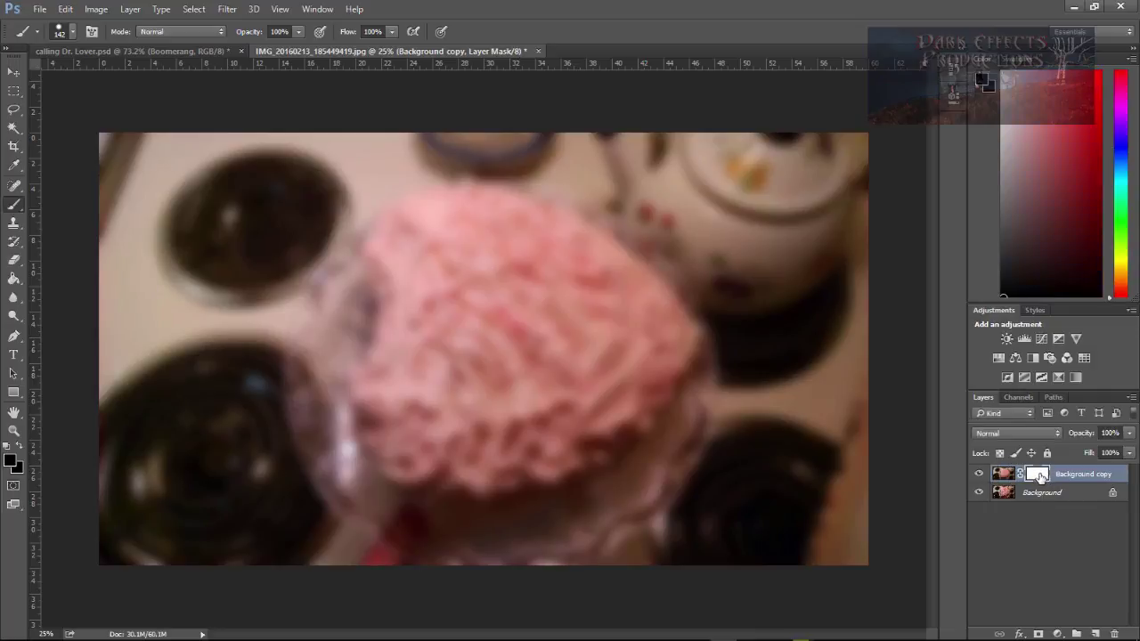
left_click(11, 459)
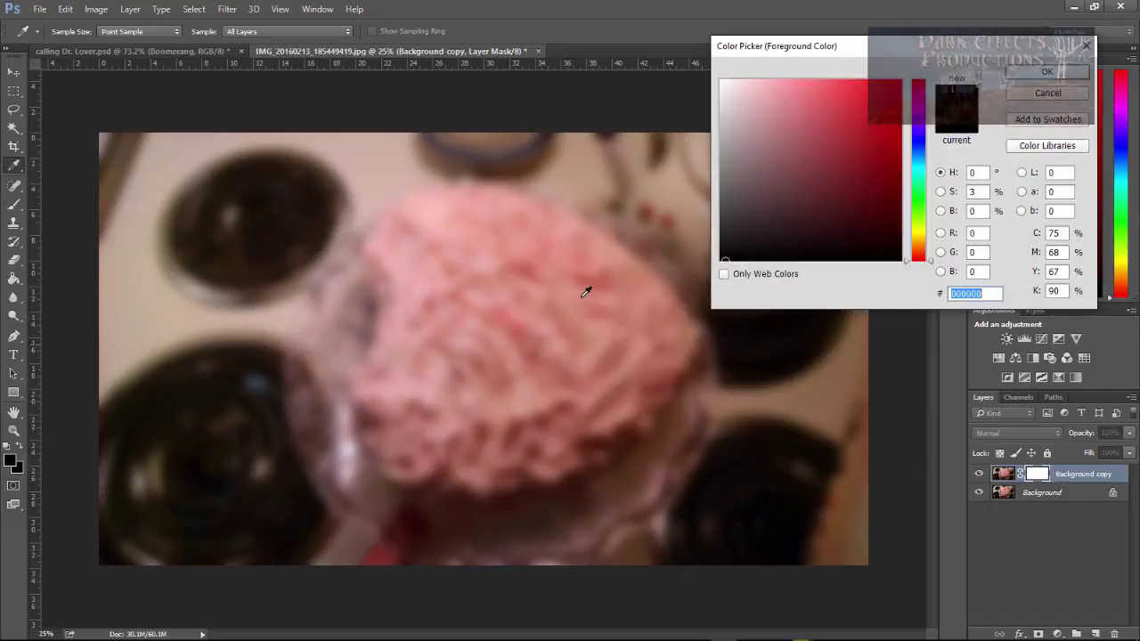
left_click(1046, 73)
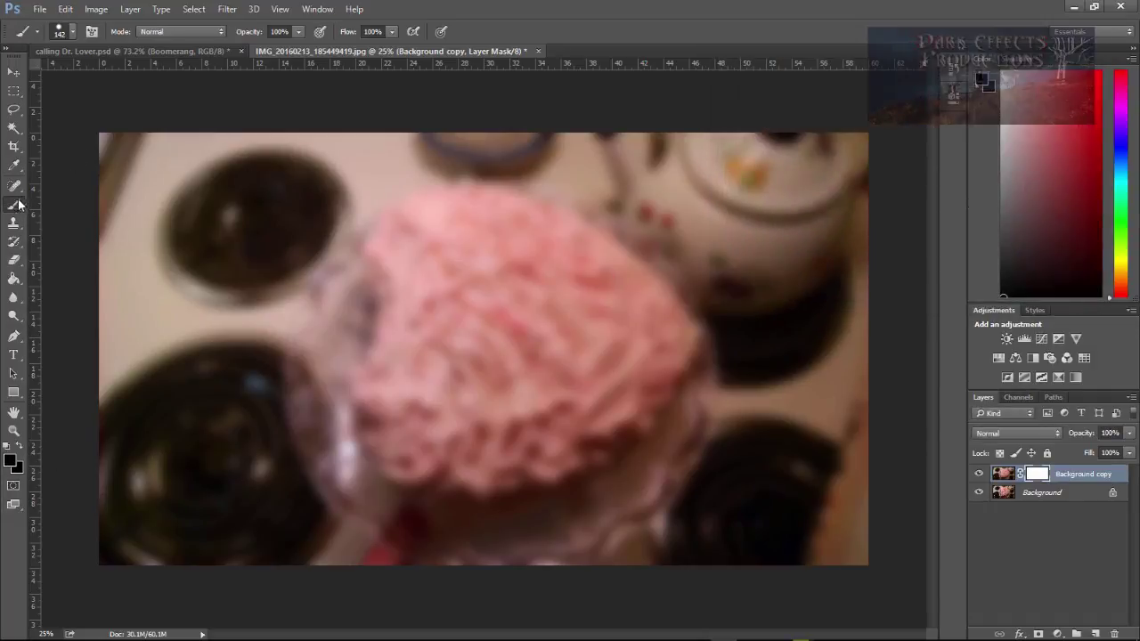
Step: Paint the cake and platter with a soft round brush, hiding Background to check coverage
left_click(72, 32)
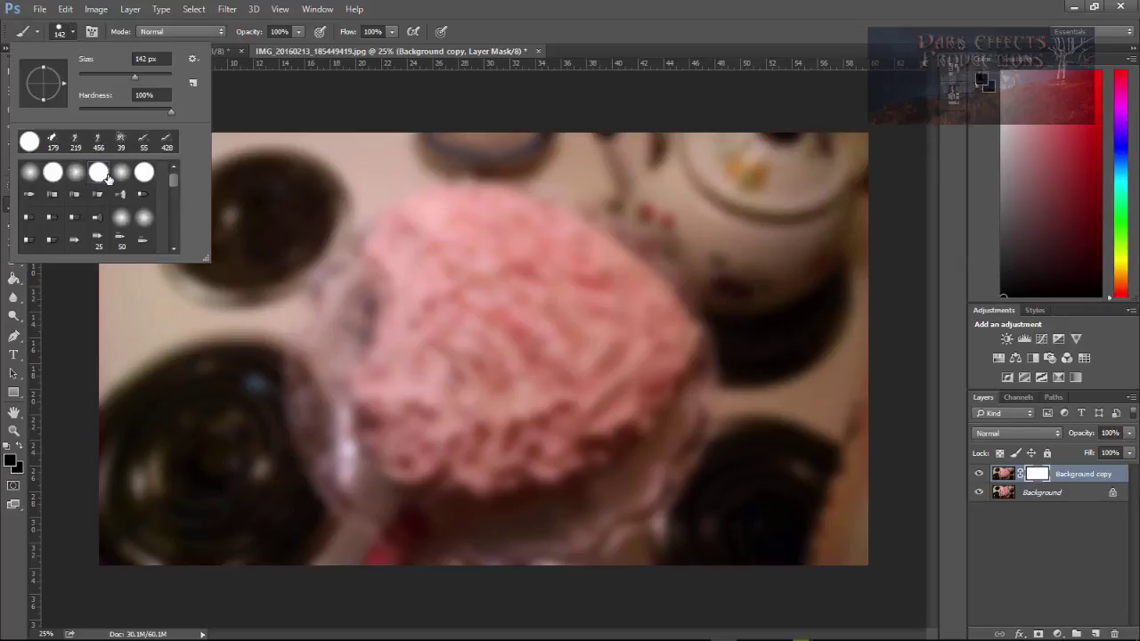
left_click(100, 175)
left_click(695, 31)
mouse_move(528, 299)
left_mouse_down()
mouse_move(443, 344)
mouse_move(496, 330)
mouse_move(515, 358)
mouse_move(433, 262)
mouse_move(489, 297)
mouse_move(486, 258)
mouse_move(424, 371)
mouse_move(358, 404)
mouse_move(423, 409)
mouse_move(447, 444)
mouse_move(610, 377)
mouse_move(616, 356)
mouse_move(656, 365)
mouse_move(525, 463)
mouse_move(400, 262)
mouse_move(658, 293)
left_mouse_up()
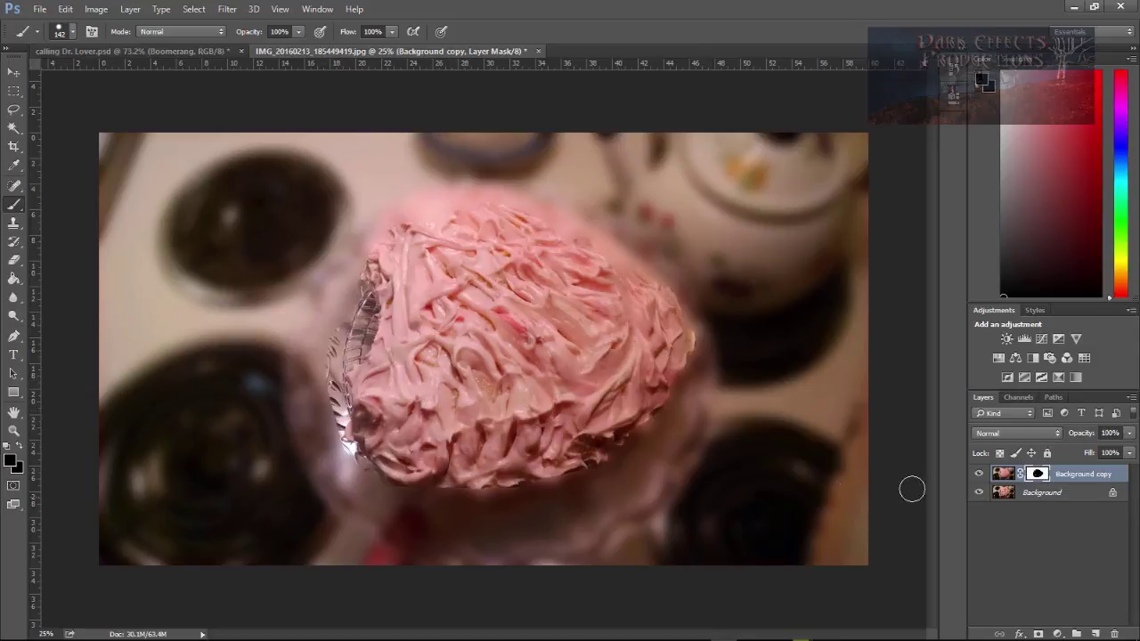
left_click(980, 493)
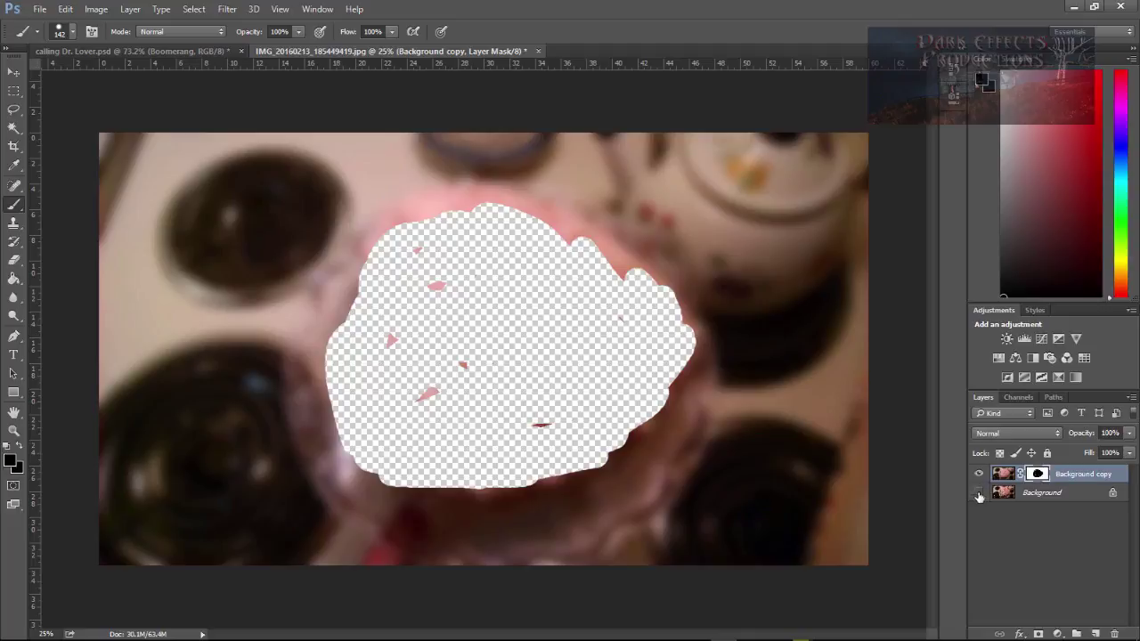
mouse_move(584, 399)
left_mouse_down()
mouse_move(552, 412)
mouse_move(552, 371)
mouse_move(427, 301)
mouse_move(404, 258)
mouse_move(636, 333)
mouse_move(623, 318)
mouse_move(626, 266)
mouse_move(544, 223)
mouse_move(585, 251)
mouse_move(348, 308)
mouse_move(682, 344)
mouse_move(458, 524)
mouse_move(356, 276)
mouse_move(588, 362)
mouse_move(427, 216)
mouse_move(323, 308)
mouse_move(382, 526)
mouse_move(646, 478)
mouse_move(633, 265)
mouse_move(371, 249)
left_mouse_up()
left_click(979, 492)
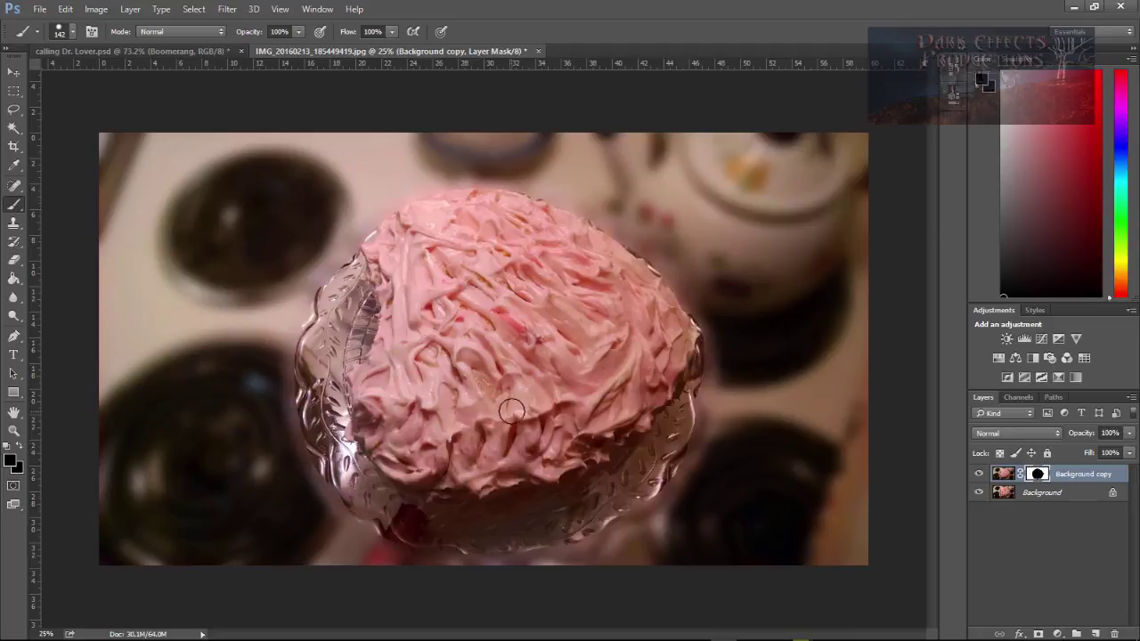
Step: Zoom in and paint the mask along the plate's lower rim to sharpen it
scroll(512, 410, "up", 4)
scroll(763, 255, "down", 5)
left_click(979, 492)
left_click(978, 492)
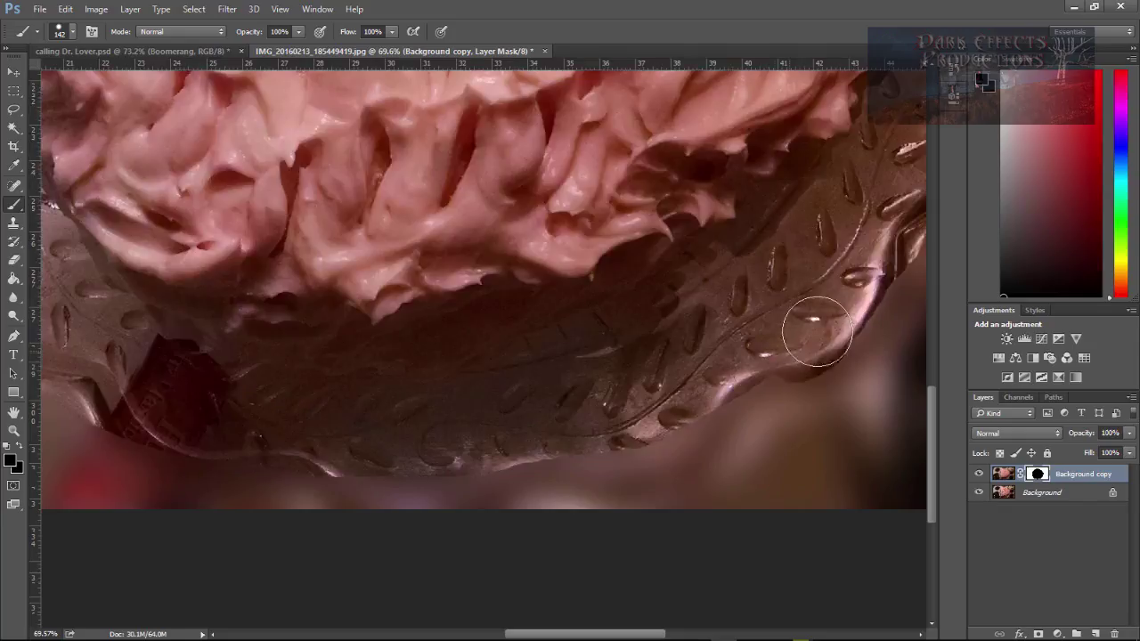
mouse_move(816, 331)
left_mouse_down()
mouse_move(717, 399)
mouse_move(552, 456)
mouse_move(460, 475)
mouse_move(326, 466)
mouse_move(219, 479)
left_mouse_up()
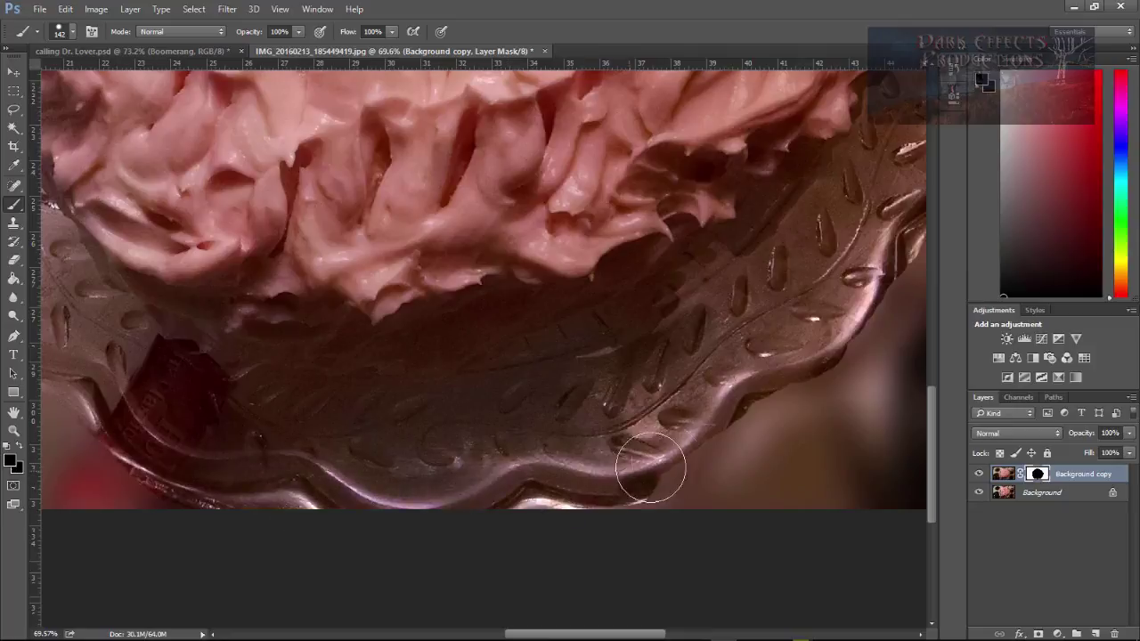
mouse_move(650, 468)
left_mouse_down()
mouse_move(721, 402)
mouse_move(694, 446)
mouse_move(664, 465)
mouse_move(704, 402)
mouse_move(784, 327)
mouse_move(681, 353)
mouse_move(803, 334)
mouse_move(885, 264)
mouse_move(820, 364)
mouse_move(719, 422)
mouse_move(780, 369)
mouse_move(733, 418)
mouse_move(661, 464)
mouse_move(202, 472)
mouse_move(109, 422)
left_mouse_up()
left_click_drag(907, 337, 632, 505)
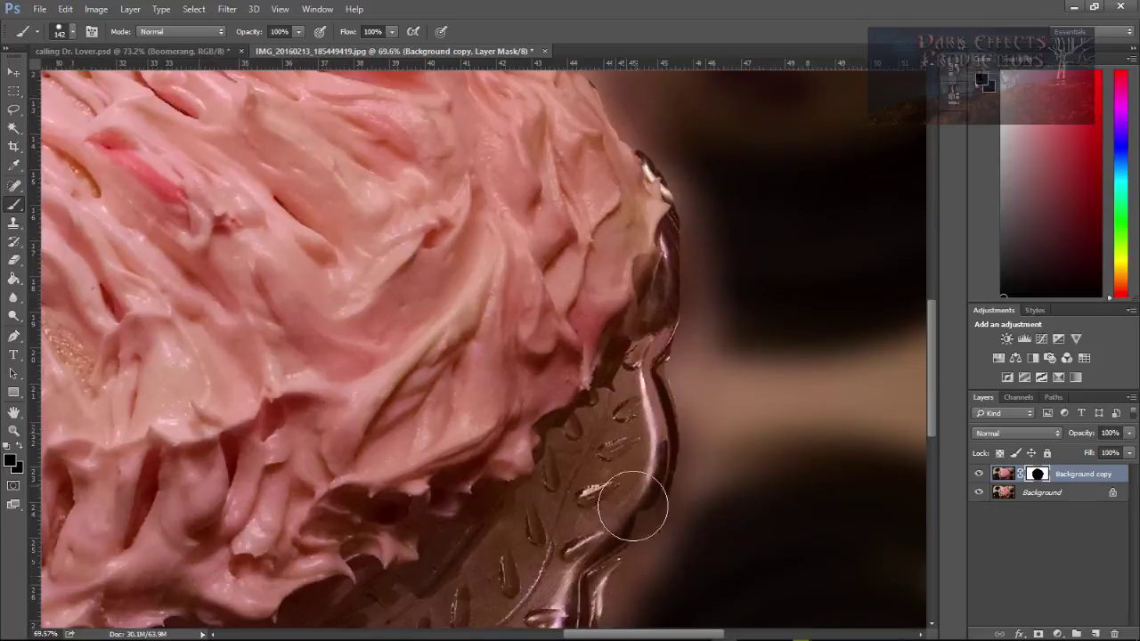
Step: Paint the mask along the platter's top rim, undo the stroke, and switch to the Move tool
scroll(656, 407, "up", 3)
scroll(576, 466, "up", 3)
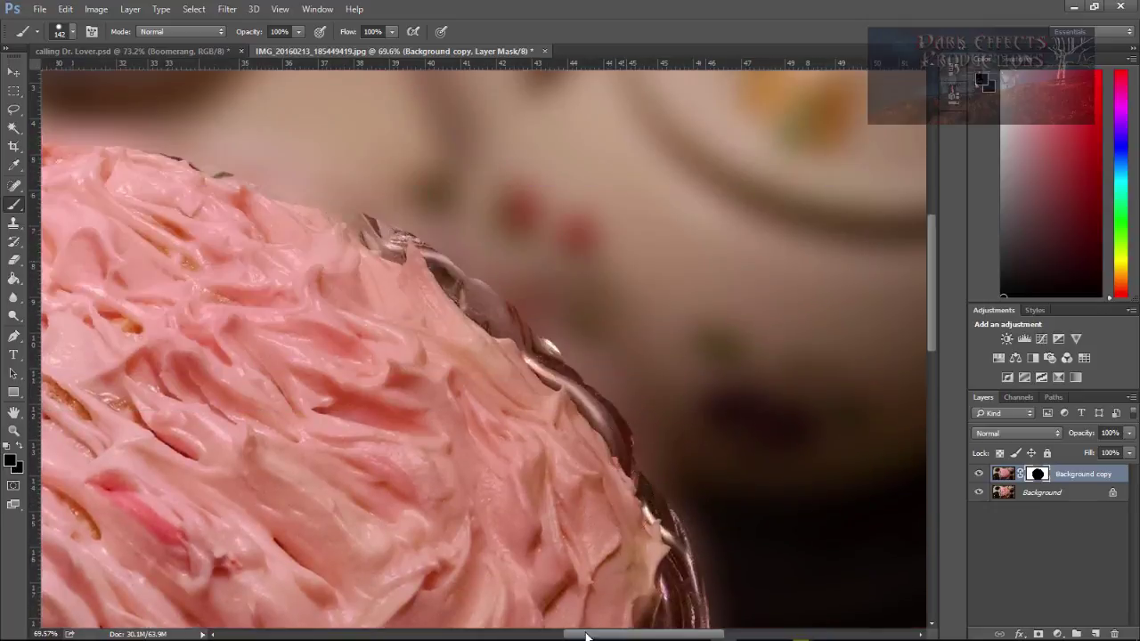
scroll(586, 634, "left", 1)
scroll(603, 267, "left", 6)
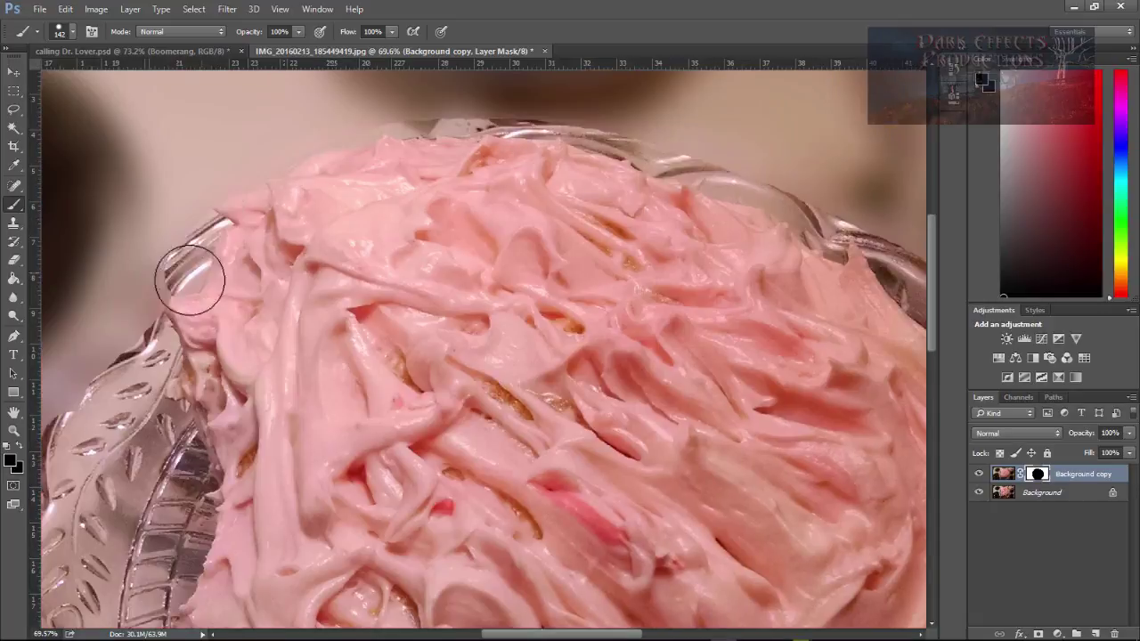
scroll(446, 262, "left", 3)
scroll(219, 337, "down", 6)
scroll(220, 337, "up", 2)
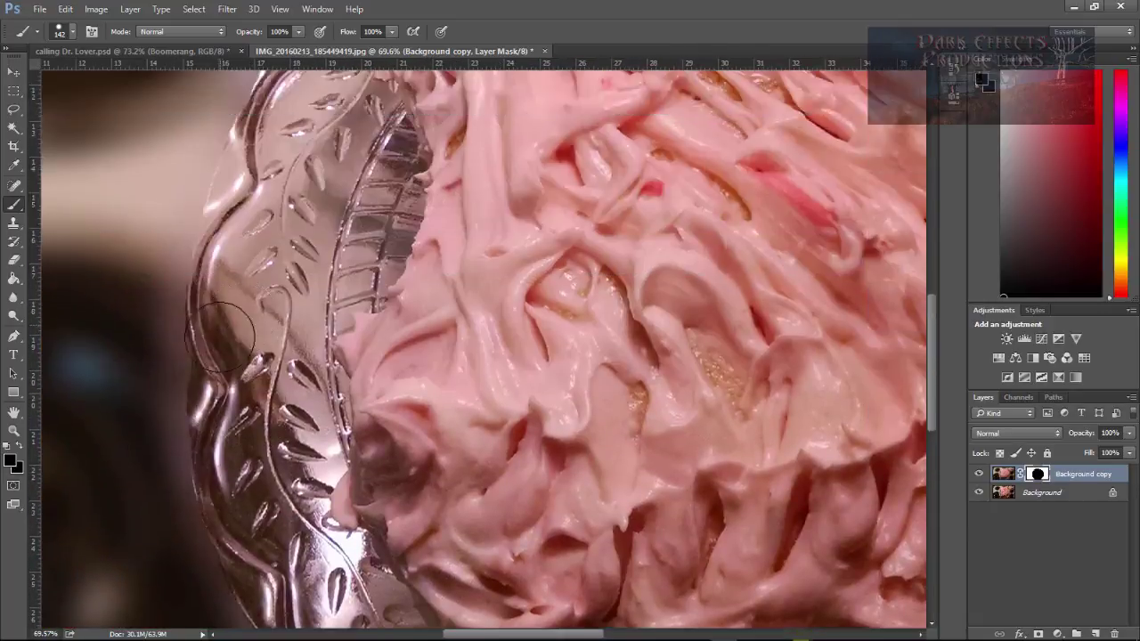
scroll(220, 336, "down", 8)
scroll(381, 395, "right", 4)
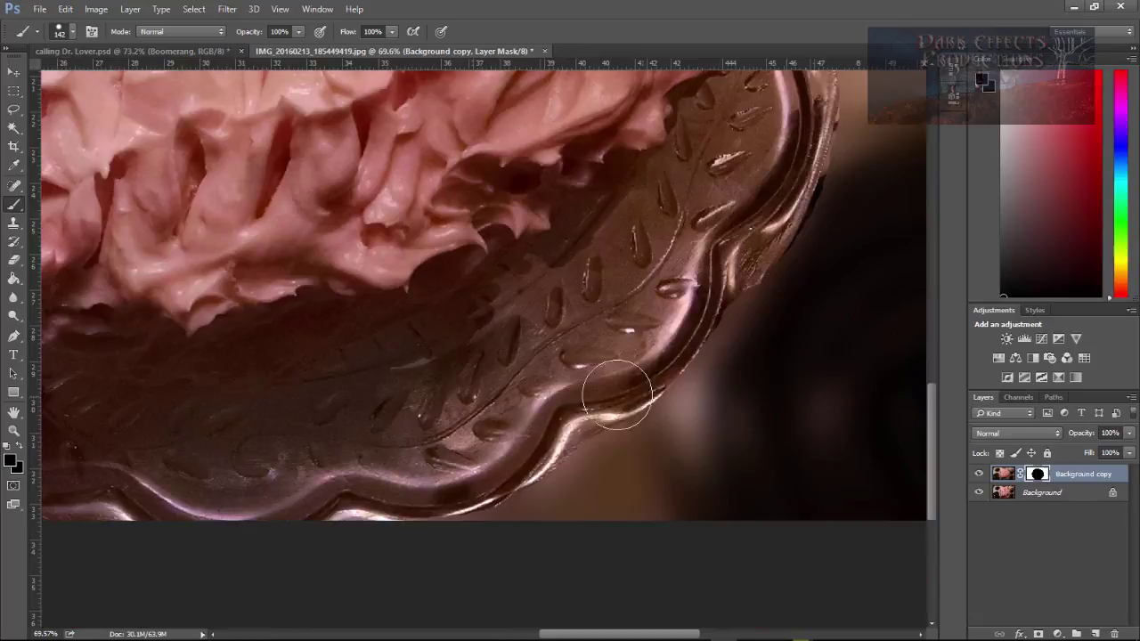
scroll(623, 383, "up", 8)
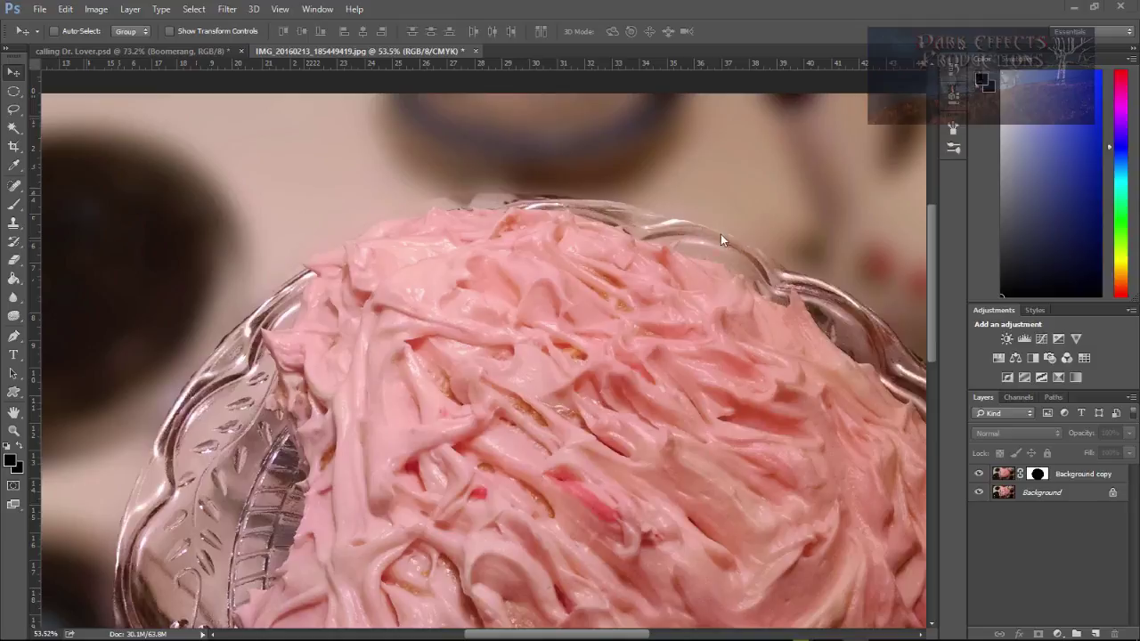
left_click(15, 204)
left_click(1036, 474)
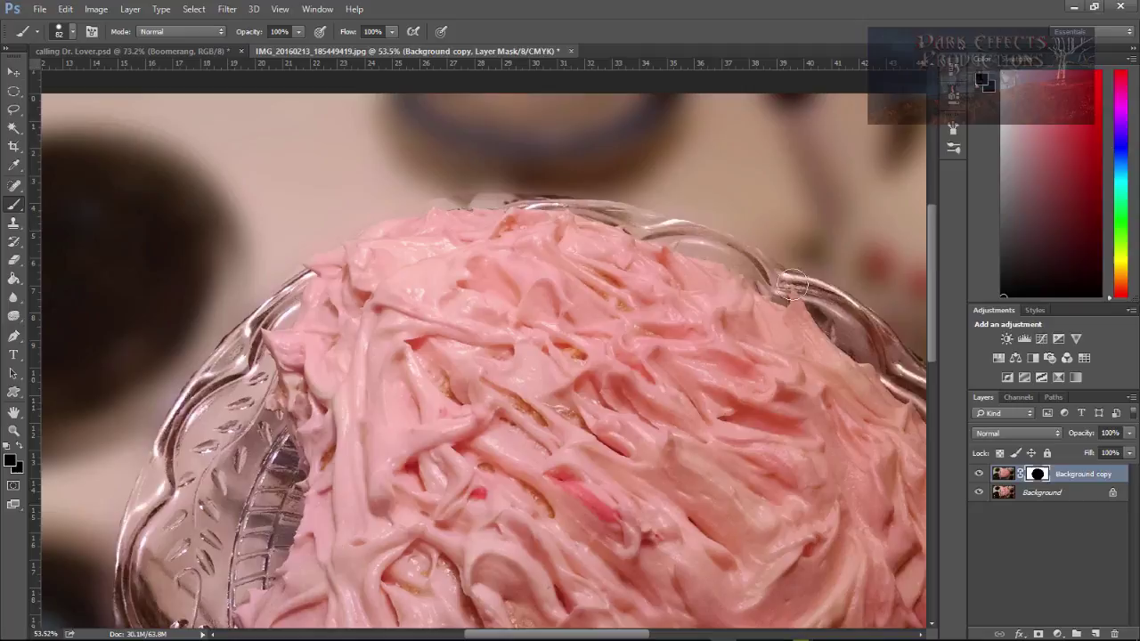
scroll(783, 374, "up", 3)
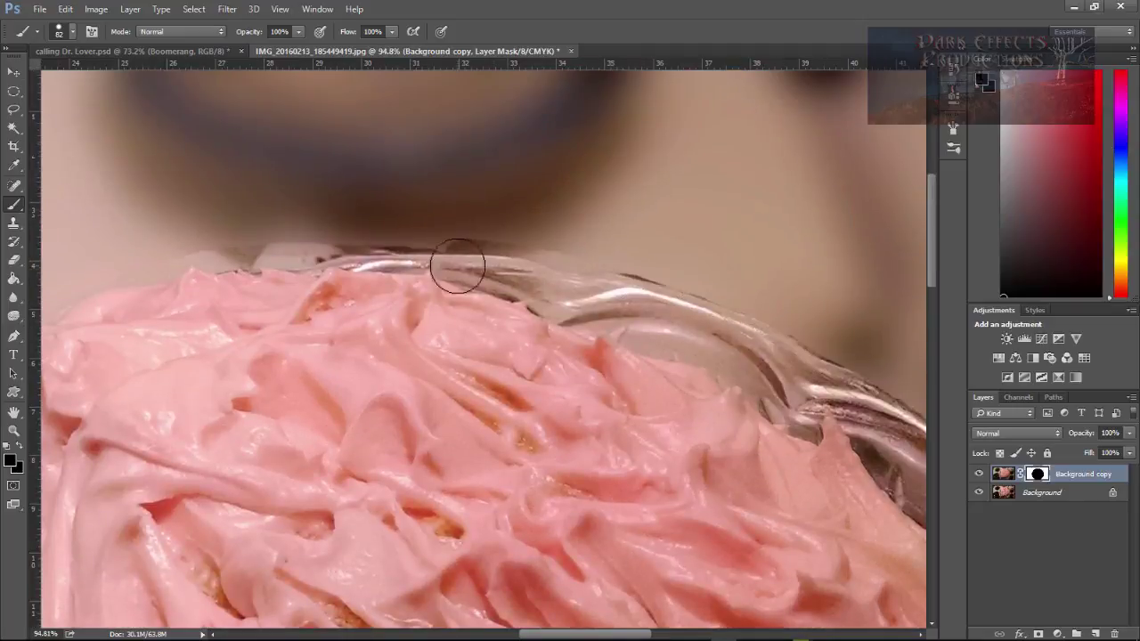
left_click_drag(457, 262, 496, 203)
key("ctrl+z")
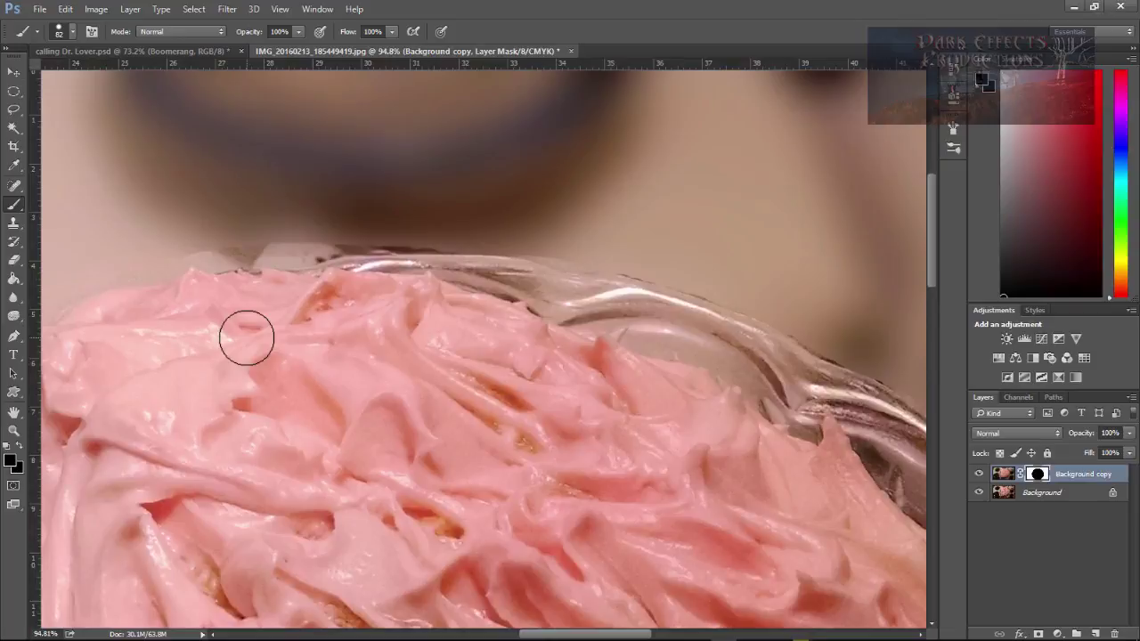
left_click(16, 75)
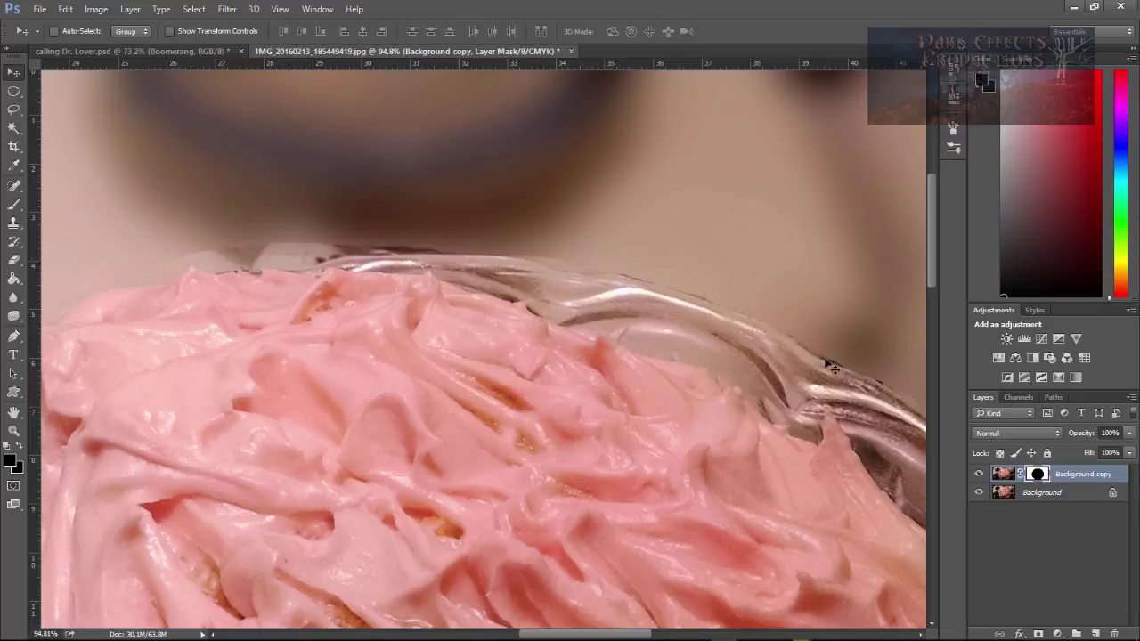
Step: On the Background layer, lasso the backdrop strip above the frosting's upper-left edge
left_click(1034, 494)
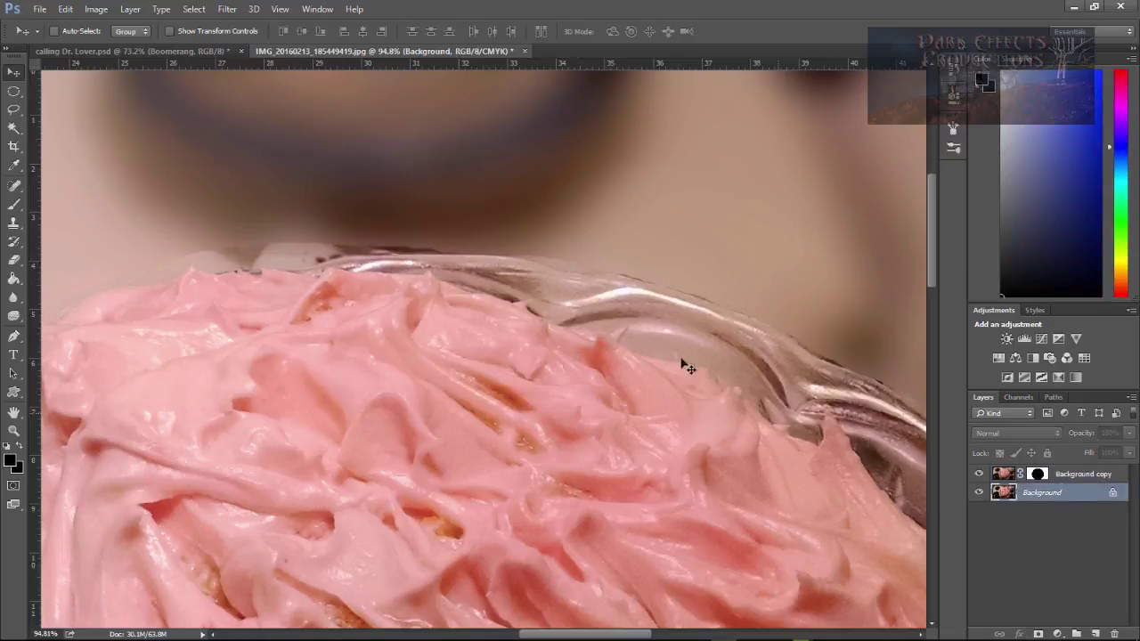
left_click_drag(602, 636, 569, 636)
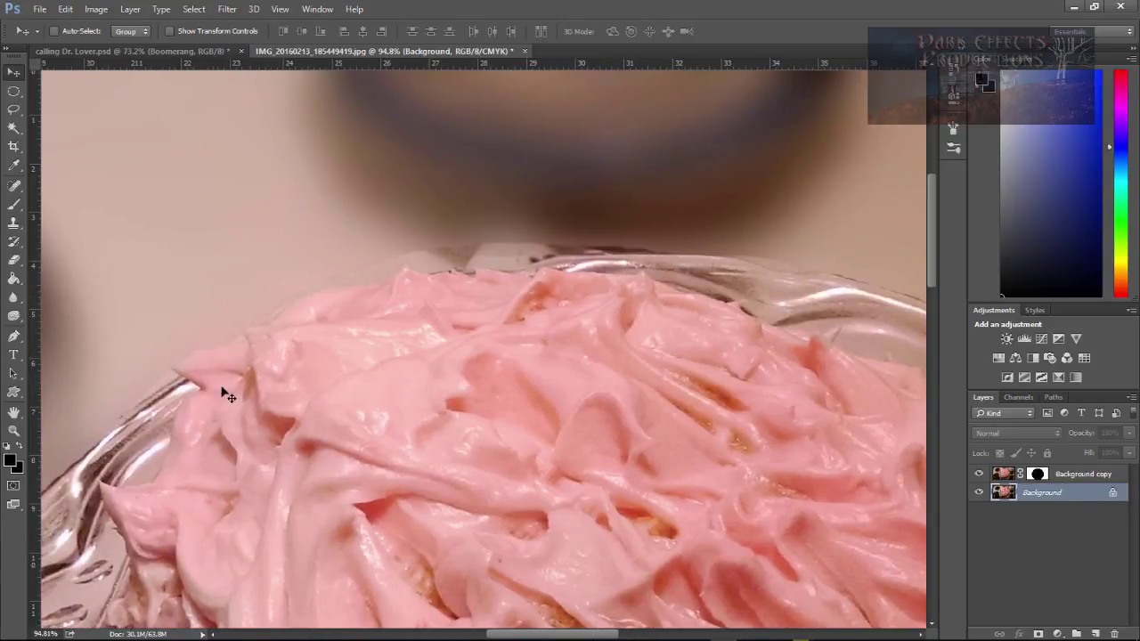
left_click(14, 108)
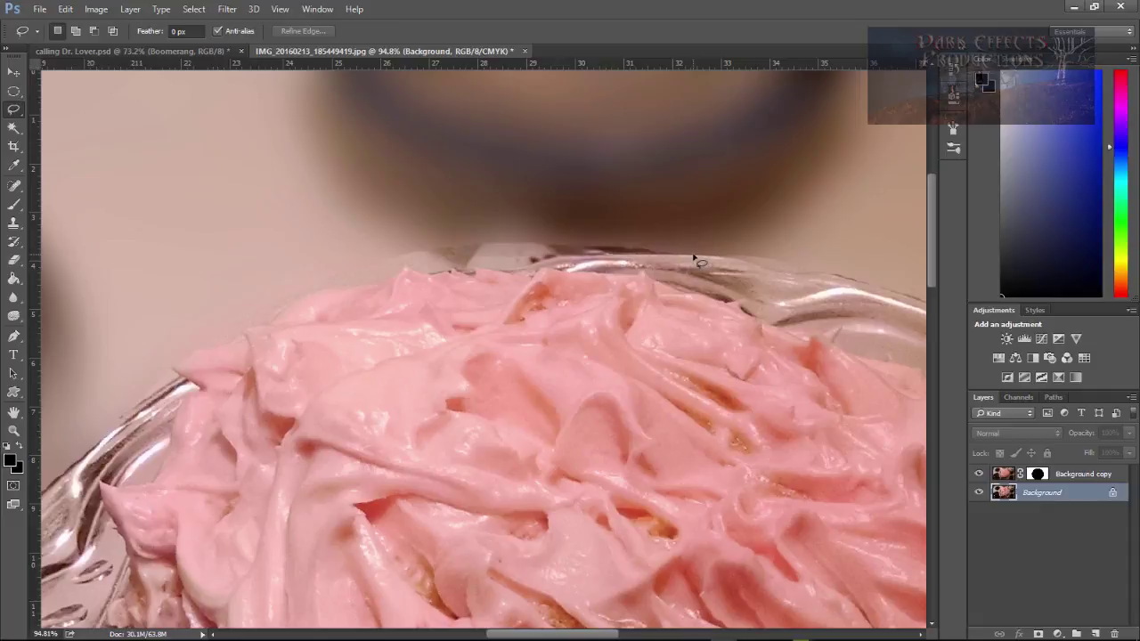
mouse_move(672, 255)
left_mouse_down()
mouse_move(401, 265)
mouse_move(378, 282)
mouse_move(314, 290)
left_mouse_up()
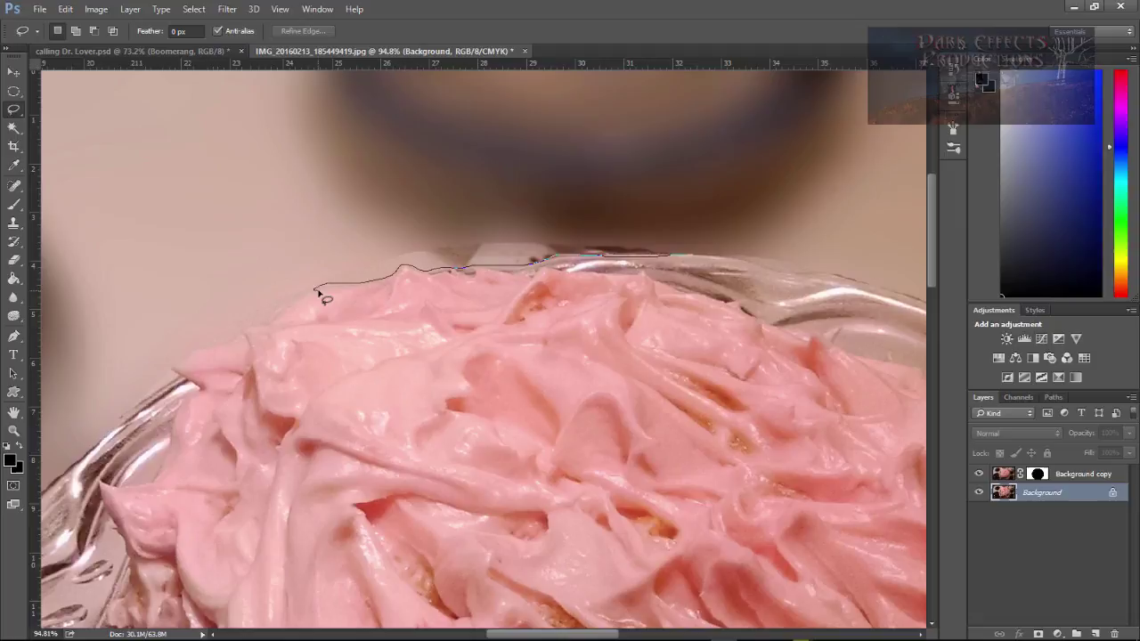
mouse_move(313, 290)
left_mouse_down()
mouse_move(172, 364)
mouse_move(176, 381)
mouse_move(130, 405)
mouse_move(124, 391)
mouse_move(176, 290)
mouse_move(289, 236)
mouse_move(476, 195)
mouse_move(585, 196)
mouse_move(692, 256)
left_mouse_up()
Step: Gaussian-blur the selected strip, then refine its edge: radius 8.2, smooth 27, slight feather
right_click(567, 237)
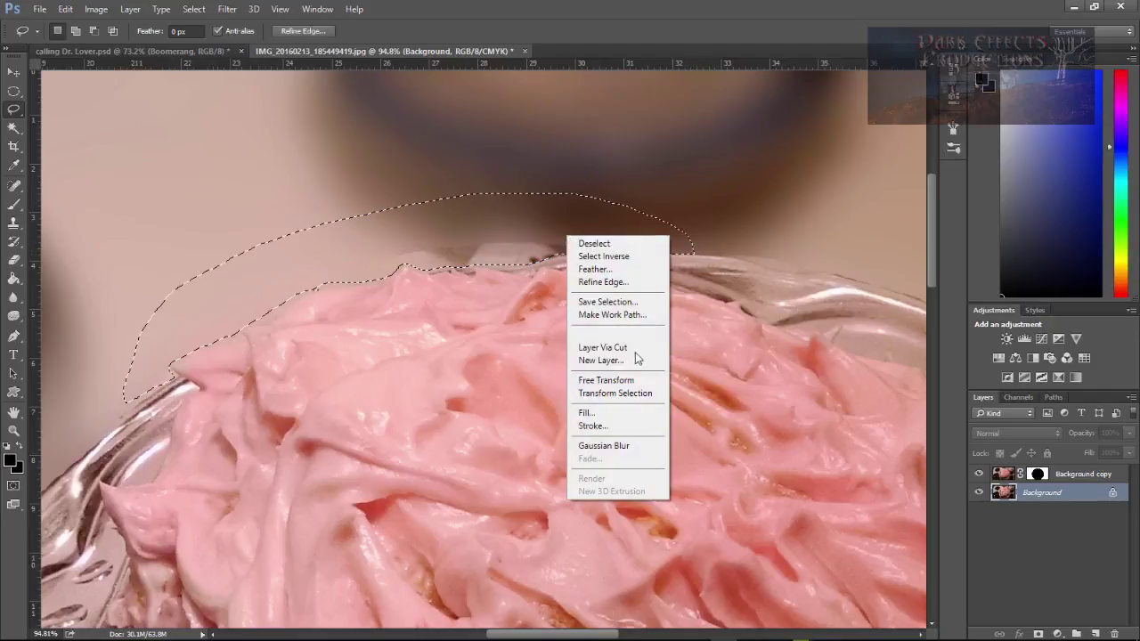
left_click(616, 454)
right_click(578, 217)
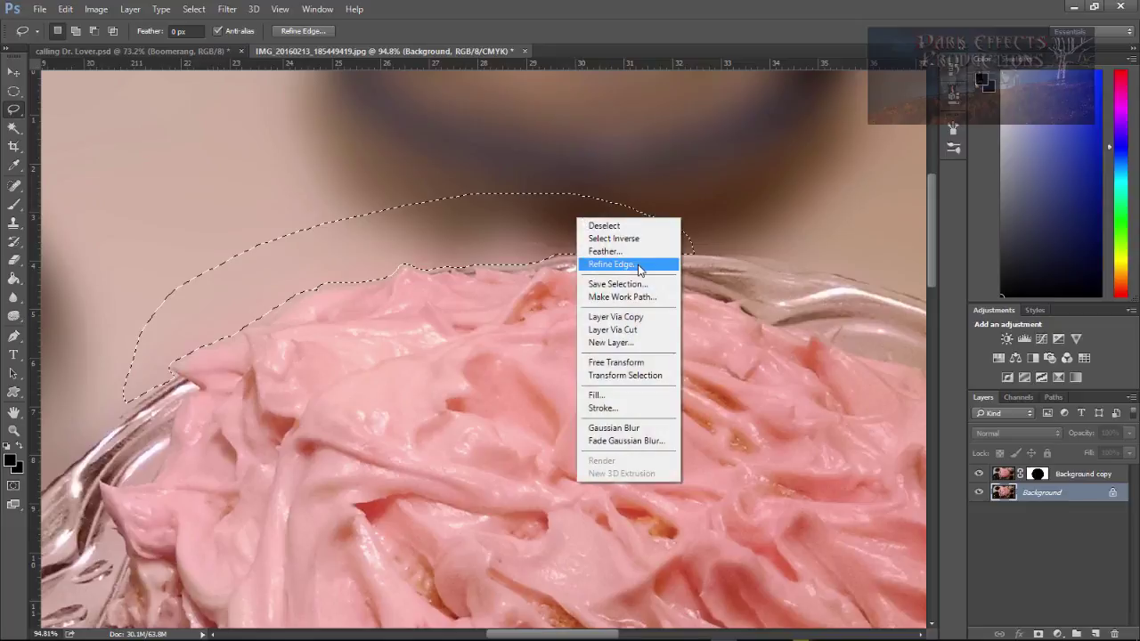
left_click(611, 265)
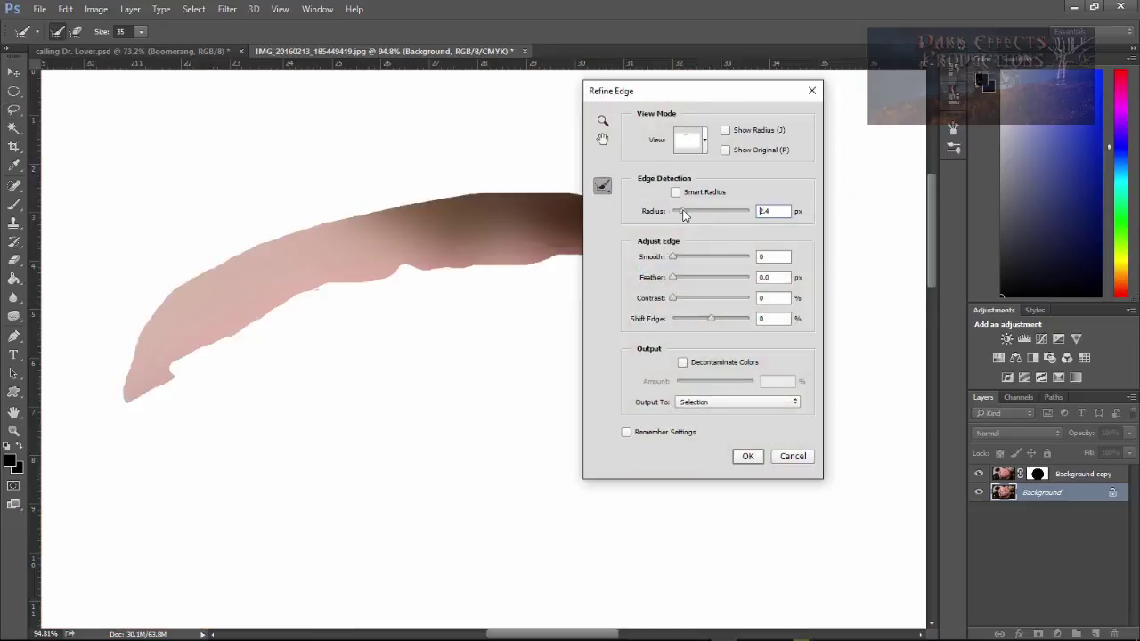
left_click_drag(684, 212, 704, 213)
left_click_drag(712, 97, 811, 94)
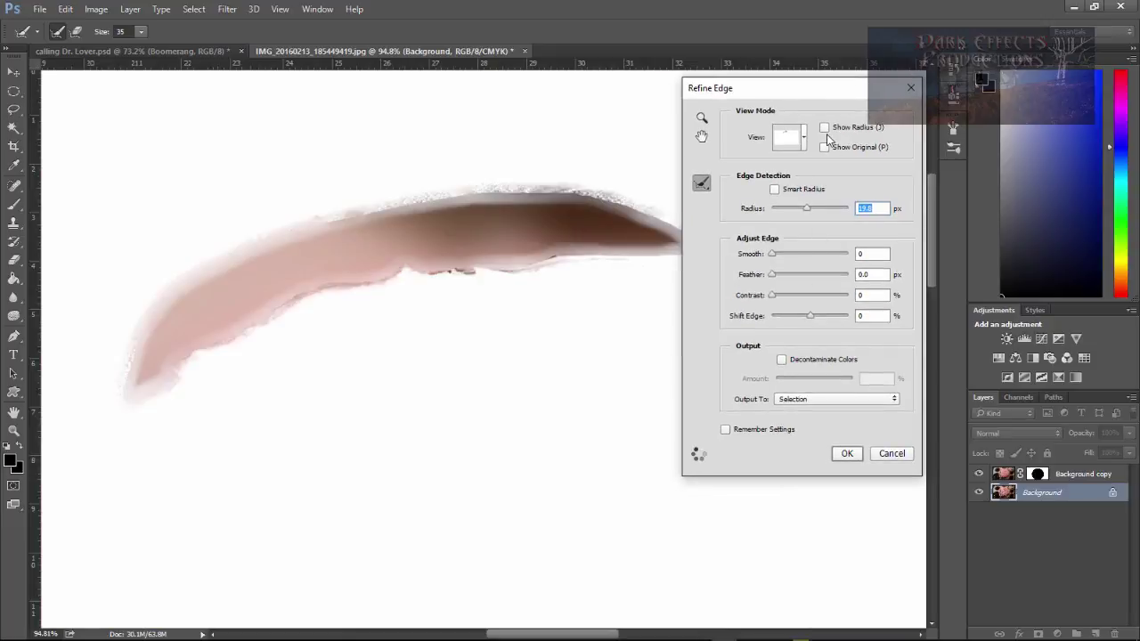
left_click_drag(804, 208, 797, 209)
left_click(795, 256)
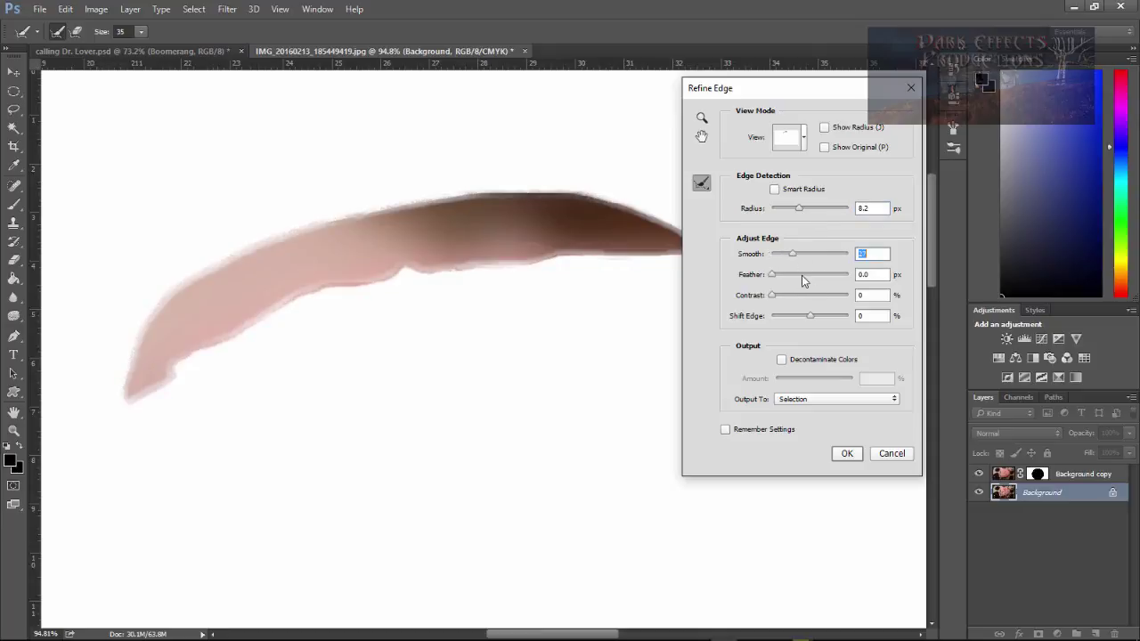
left_click(806, 275)
left_click_drag(806, 273, 800, 274)
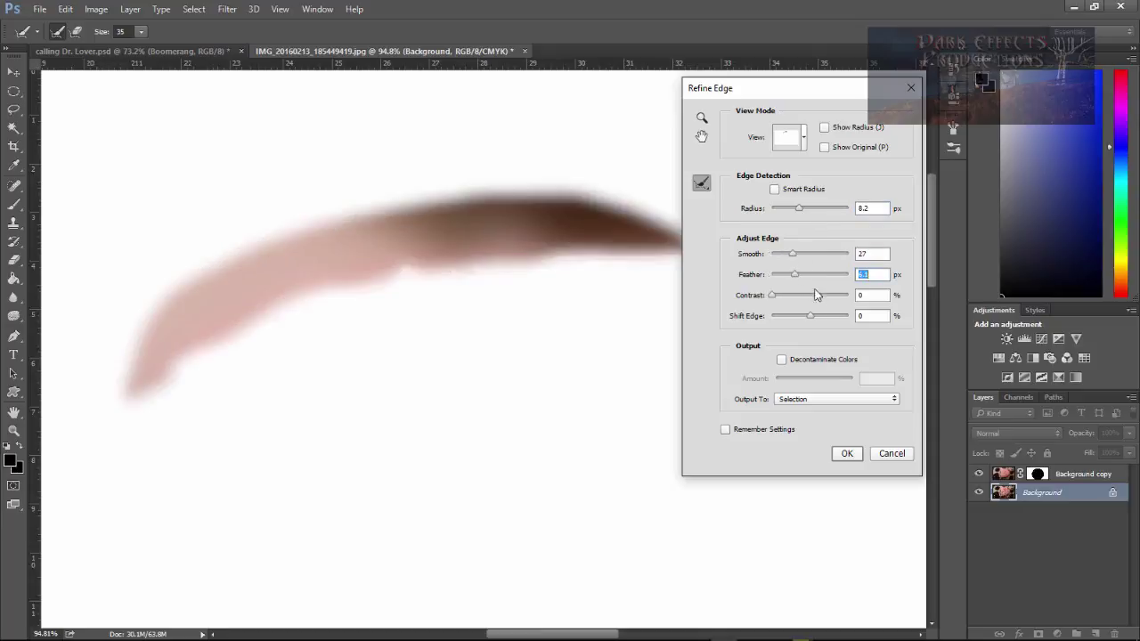
left_click(847, 453)
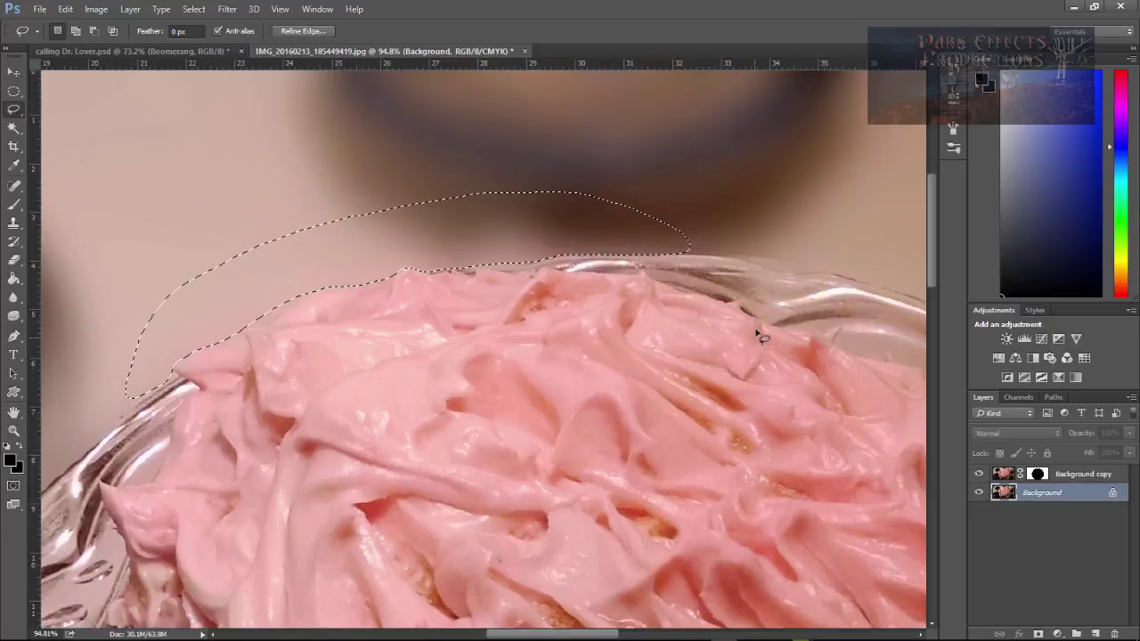
Step: Deselect and target the Background copy's layer mask with the Brush tool
key("ctrl+d")
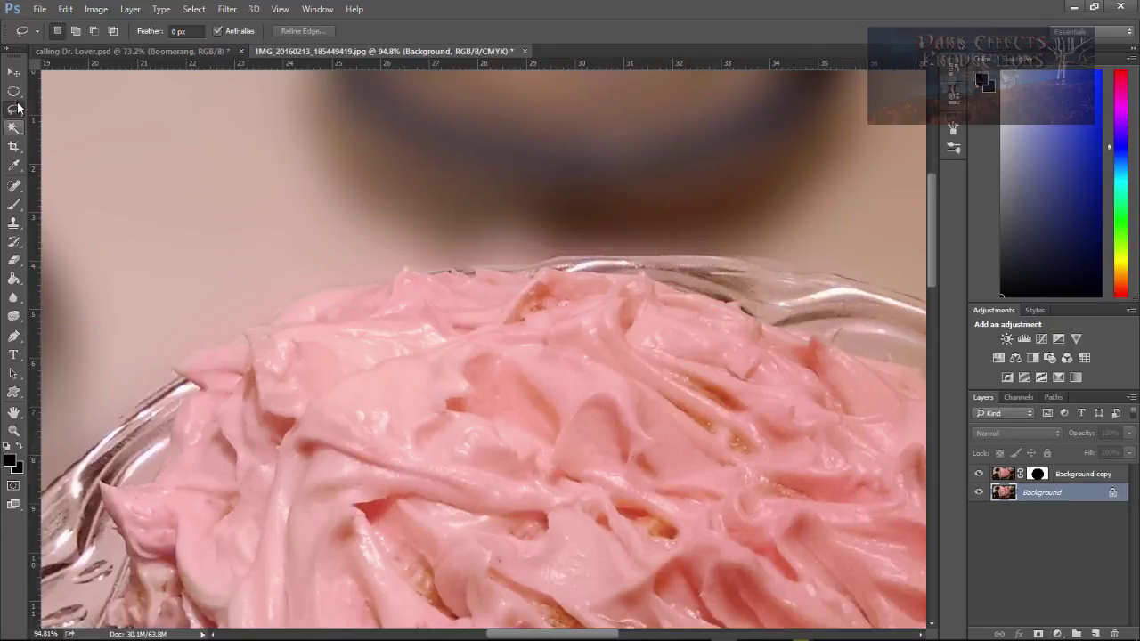
left_click(14, 204)
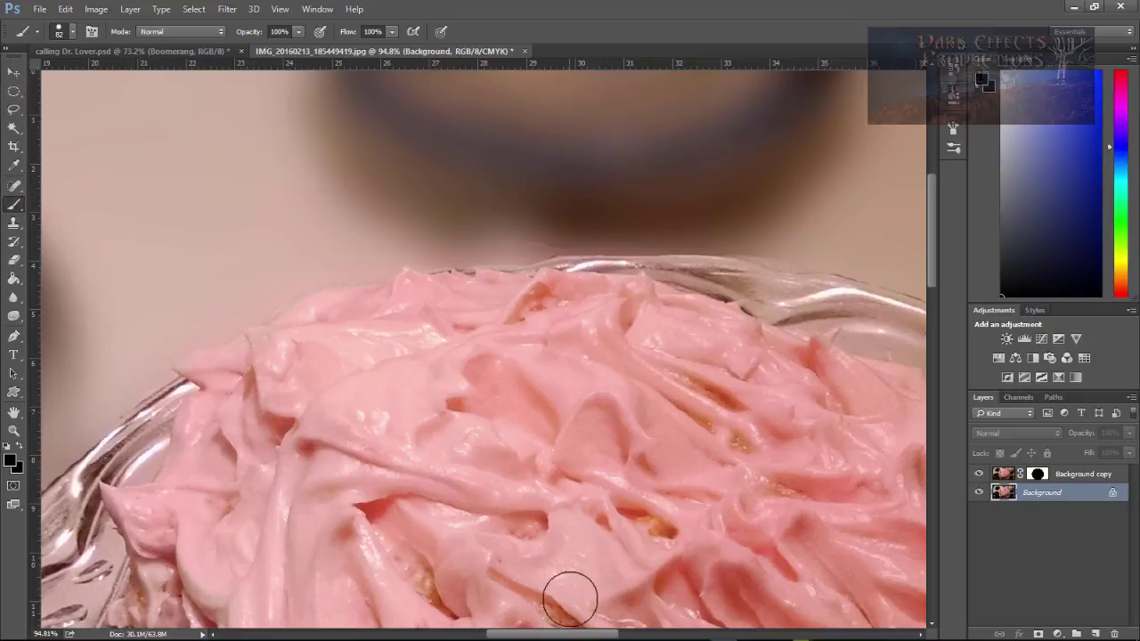
left_click_drag(570, 634, 536, 634)
scroll(354, 343, "down", 2)
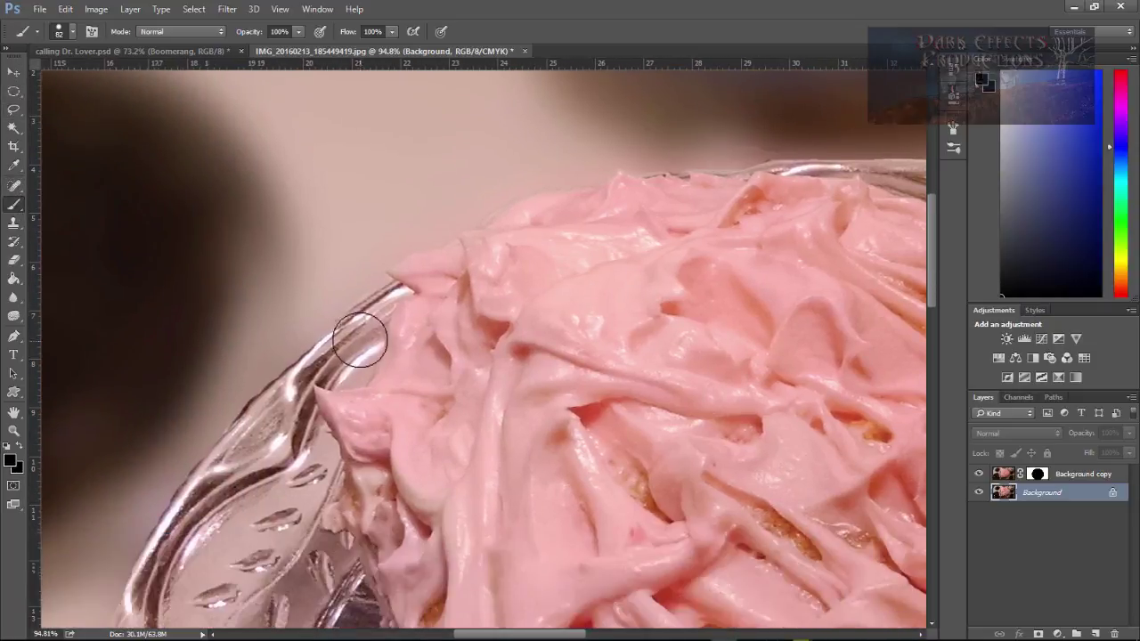
left_click(1038, 479)
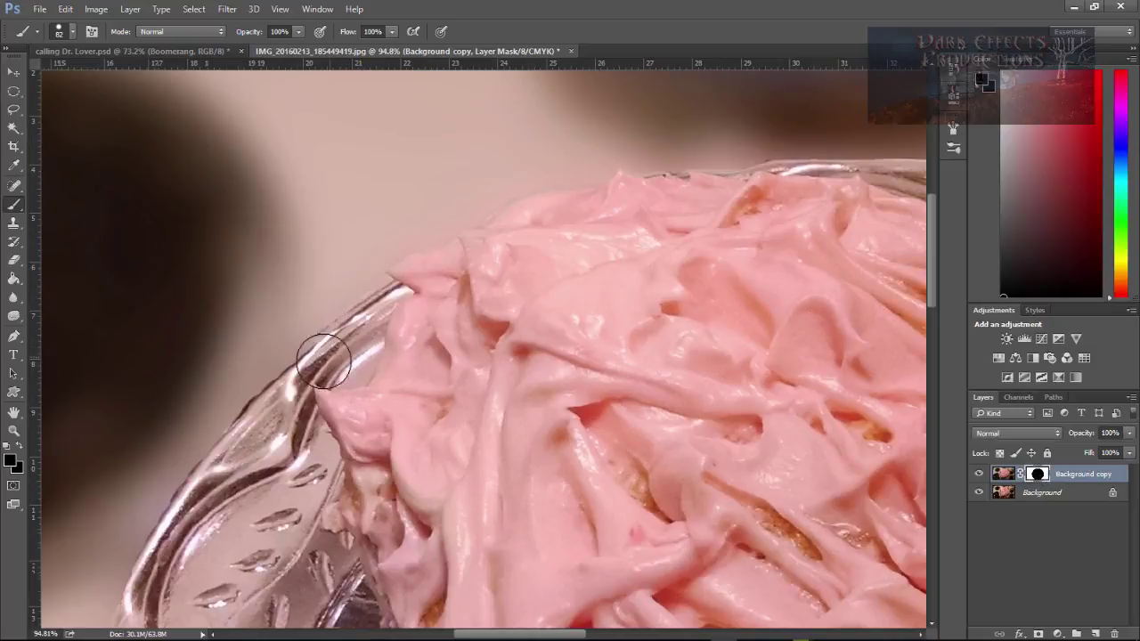
Step: Paint black along the platter's left rim on the mask, then zoom out
scroll(134, 434, "down", 3)
scroll(133, 435, "down", 3)
scroll(151, 445, "left", 2)
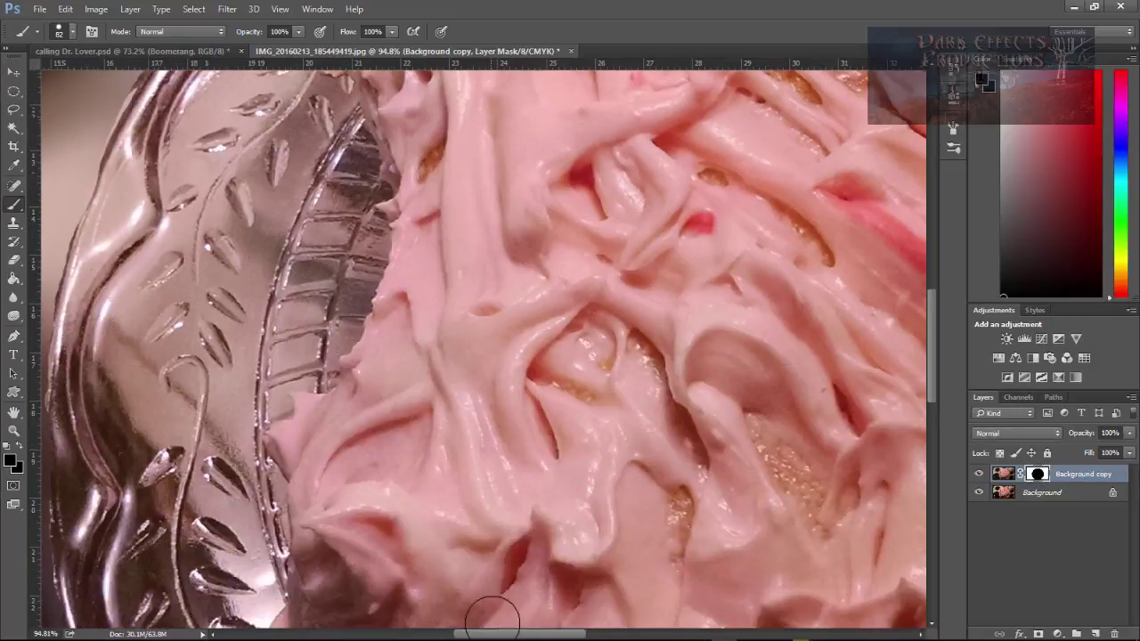
scroll(169, 458, "down", 3)
scroll(224, 486, "down", 2)
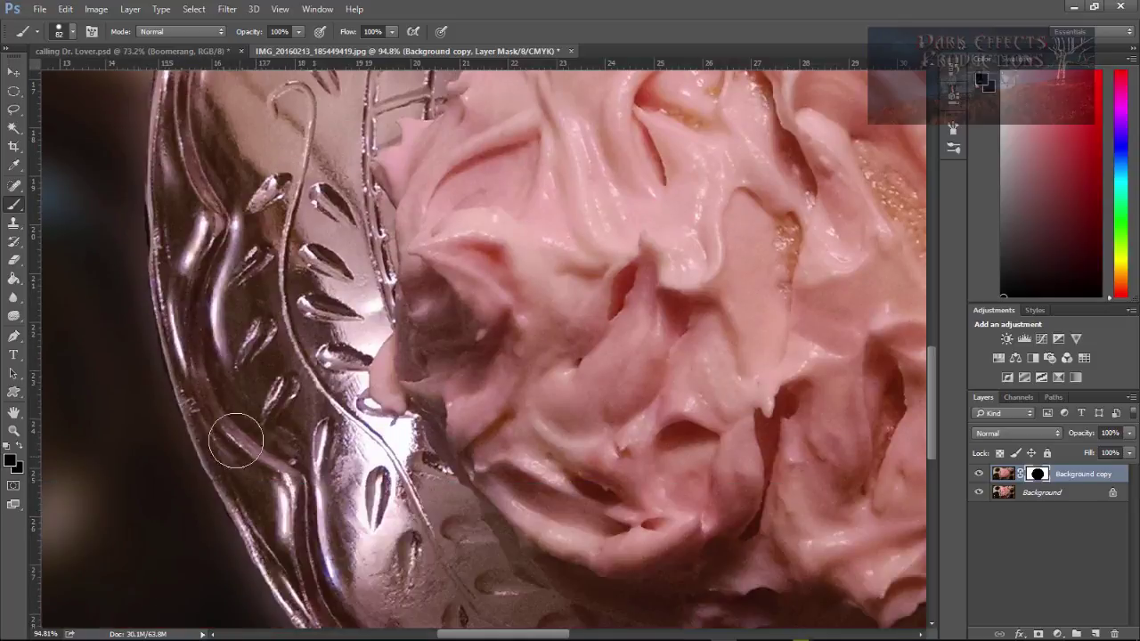
scroll(240, 436, "down", 2)
scroll(394, 433, "down", 2)
scroll(814, 470, "down", 2)
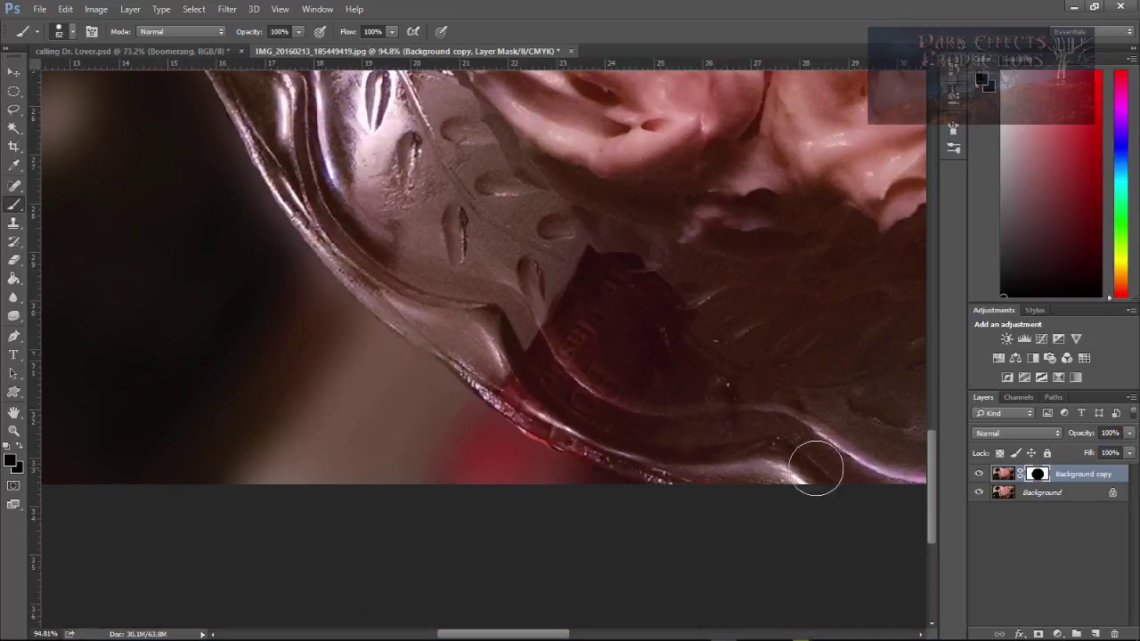
left_click_drag(934, 494, 930, 366)
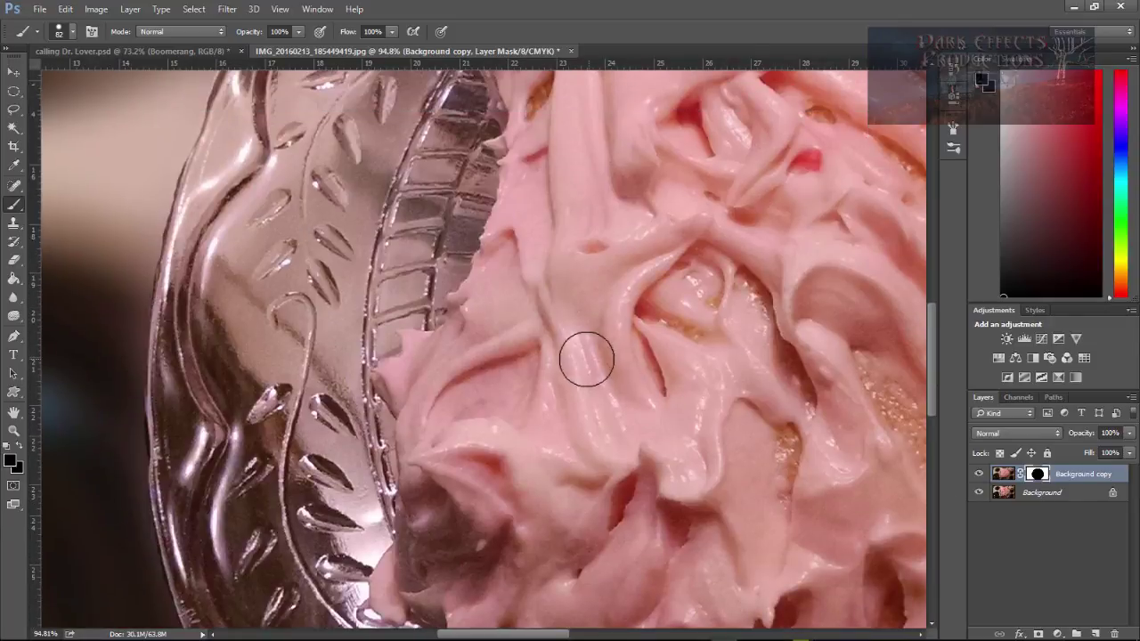
scroll(583, 356, "down", 3)
scroll(574, 356, "down", 3)
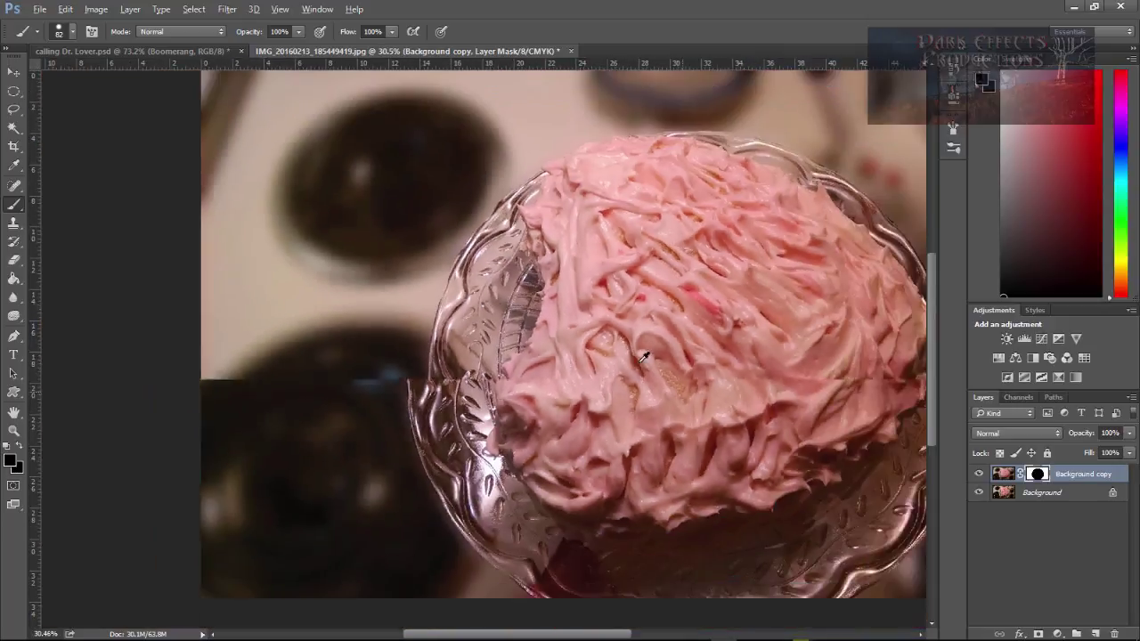
left_click_drag(594, 633, 656, 633)
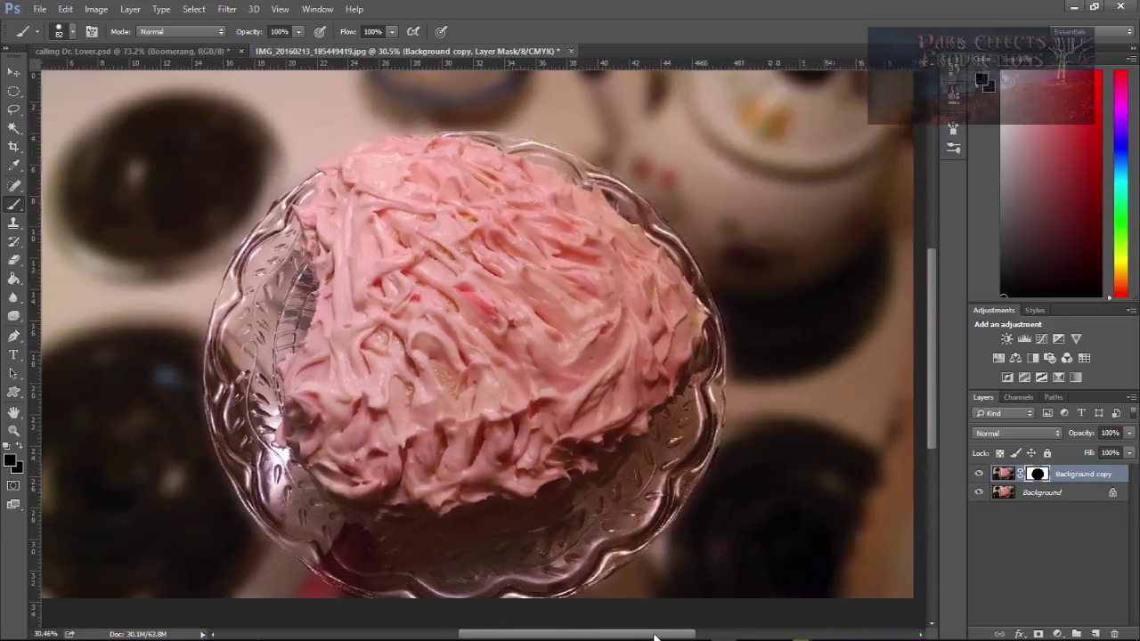
scroll(775, 431, "down", 1)
key("alt")
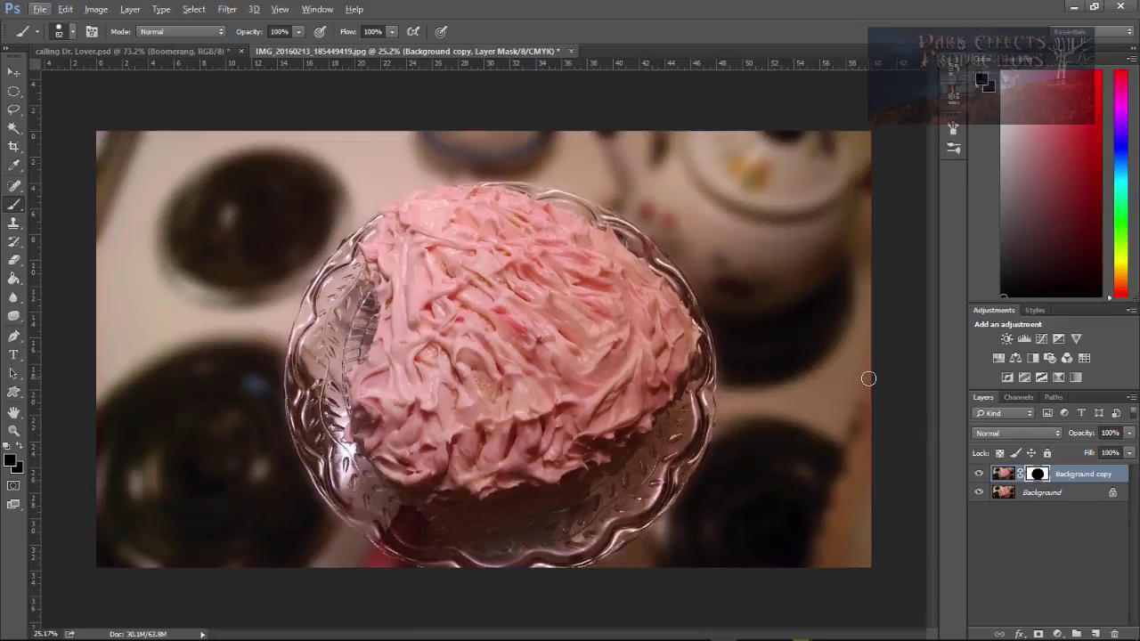